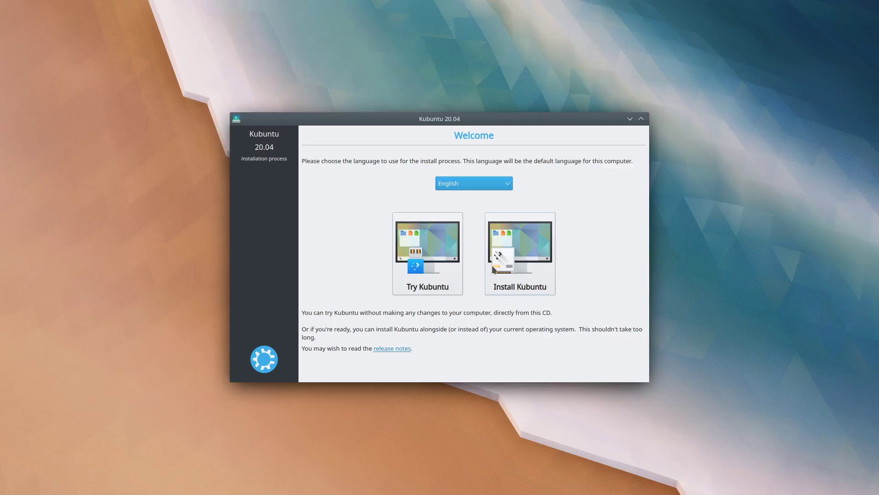
# Install Kubuntu on the entire disk, keeping the English (US) keyboard and default software options
pyautogui.click(523, 261)
pyautogui.click(628, 369)
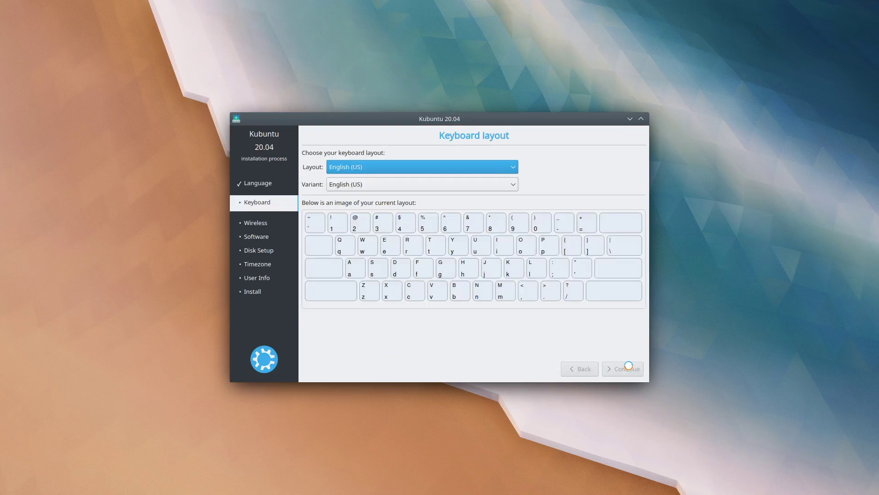
pyautogui.click(629, 369)
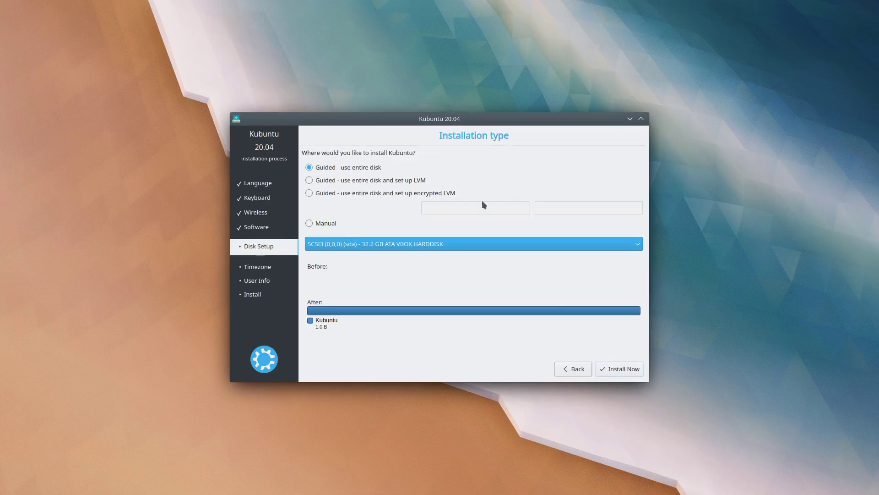
pyautogui.click(624, 369)
pyautogui.click(486, 283)
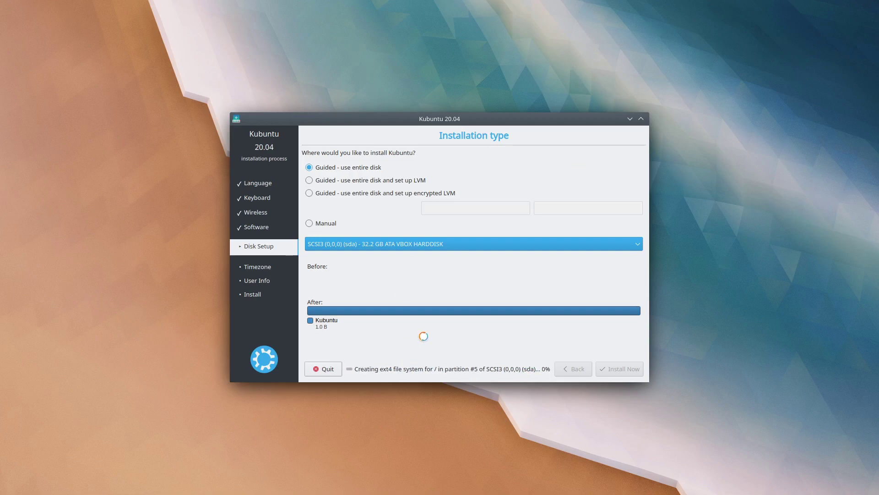
# Enter the user's full name, the password twice and computer name kb, then continue
pyautogui.click(618, 367)
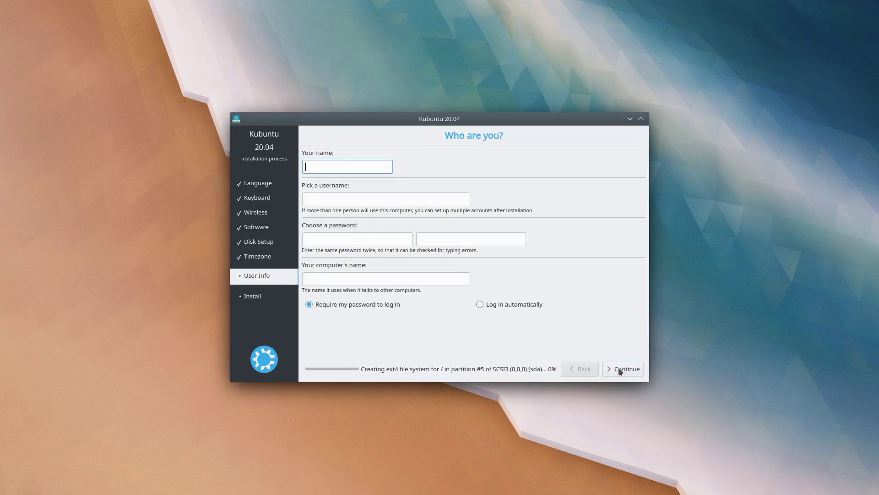
pyautogui.write('Bradley')
pyautogui.press('Tab')
pyautogui.press('Tab')
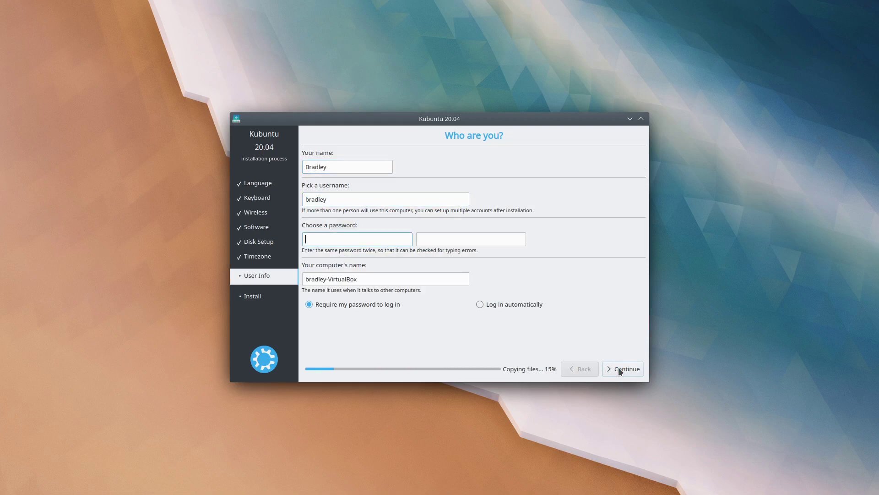
pyautogui.write('*********')
pyautogui.press('Tab')
pyautogui.write('*********')
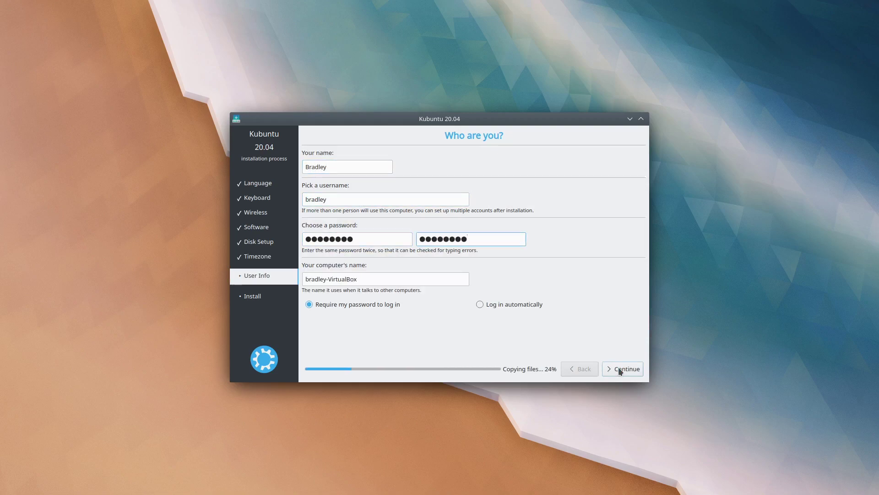
pyautogui.press('Tab')
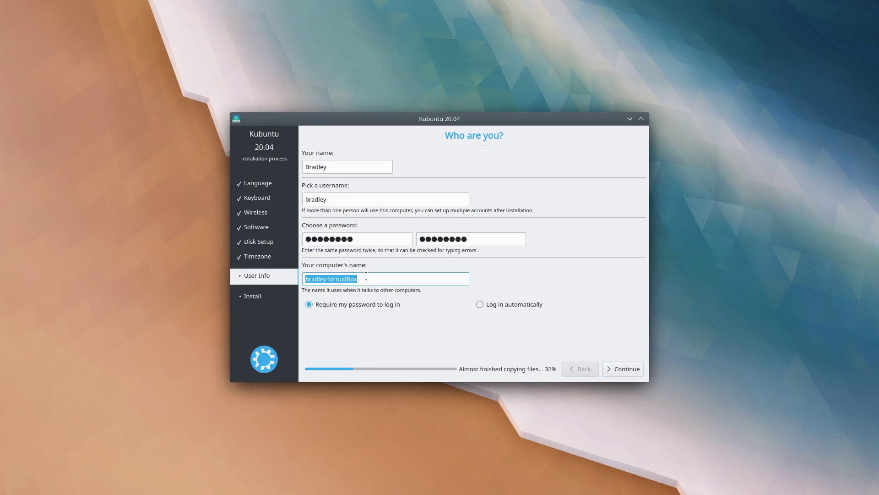
pyautogui.write('kb')
pyautogui.press('Return')
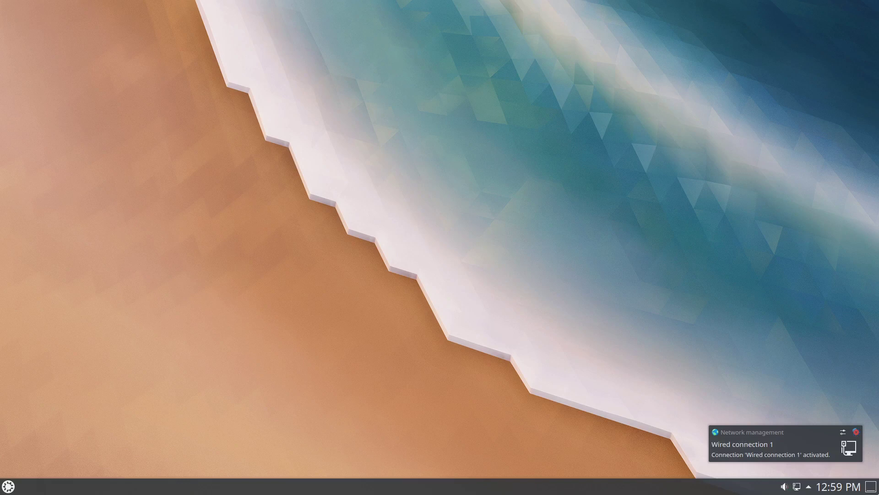
# Open the 100 pending updates in Discover, then browse the launcher's Applications and Computer tabs
pyautogui.click(838, 452)
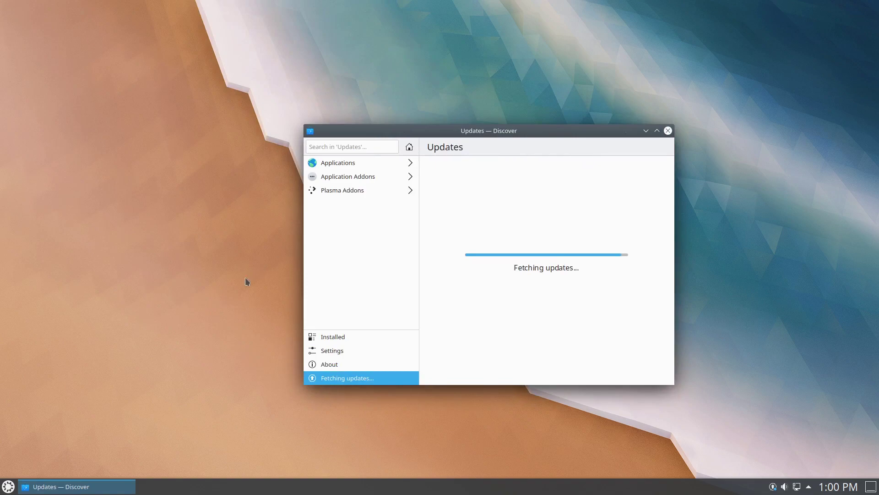
pyautogui.click(5, 489)
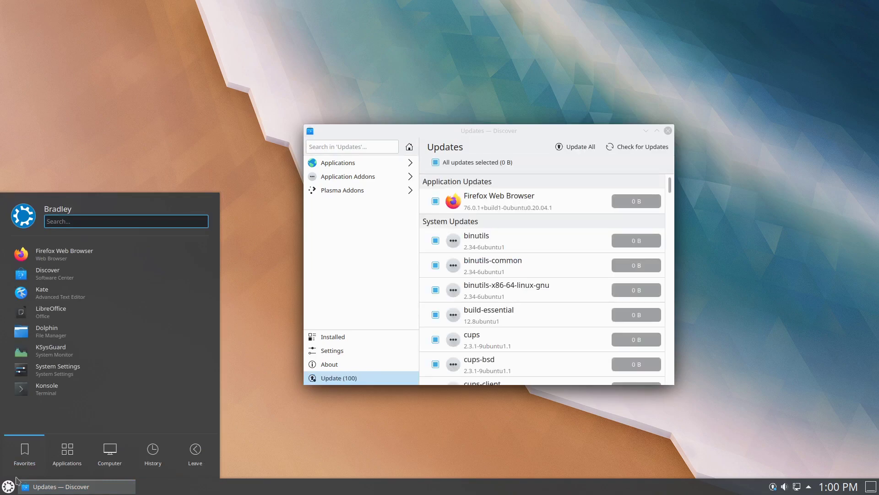
pyautogui.click(66, 451)
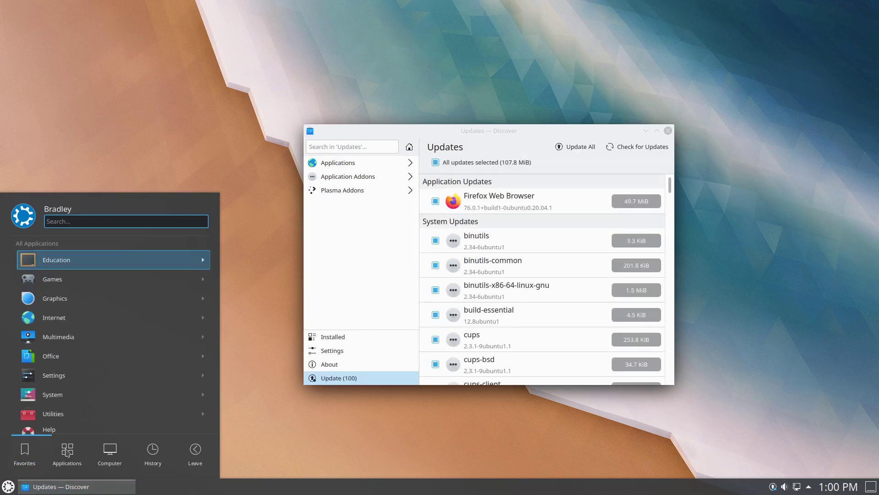
pyautogui.click(106, 454)
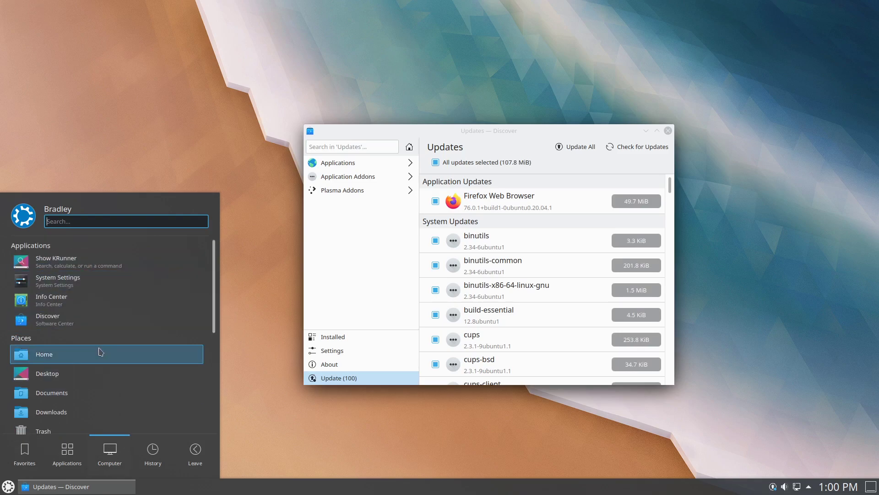
pyautogui.scroll(-5, 101, 352)
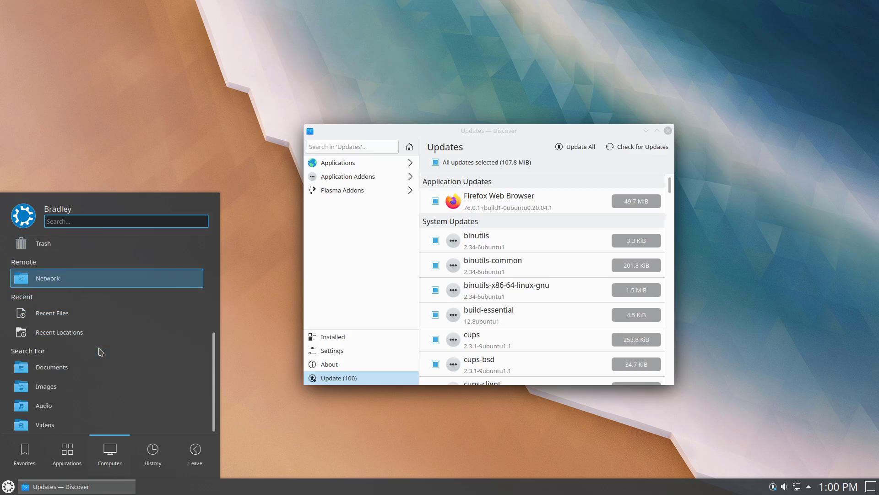
pyautogui.scroll(5, 100, 352)
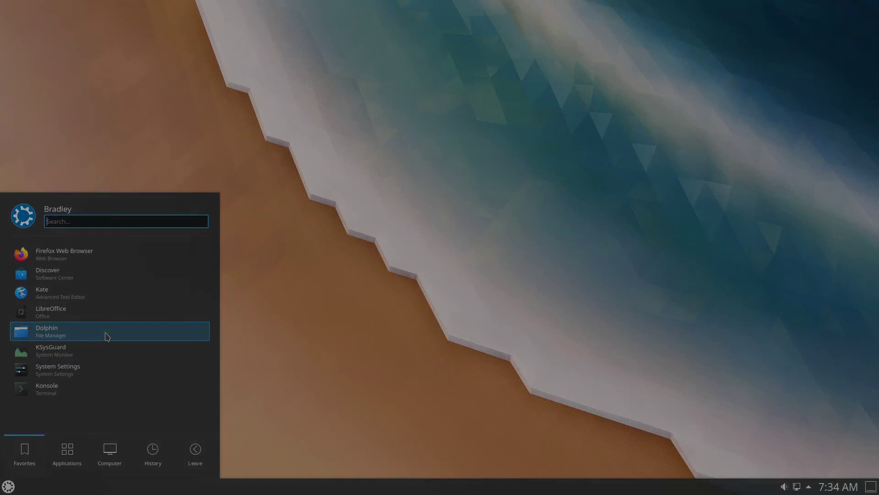
# Open Dolphin in split view with Downloads on the right and Documents on the left
pyautogui.click(107, 337)
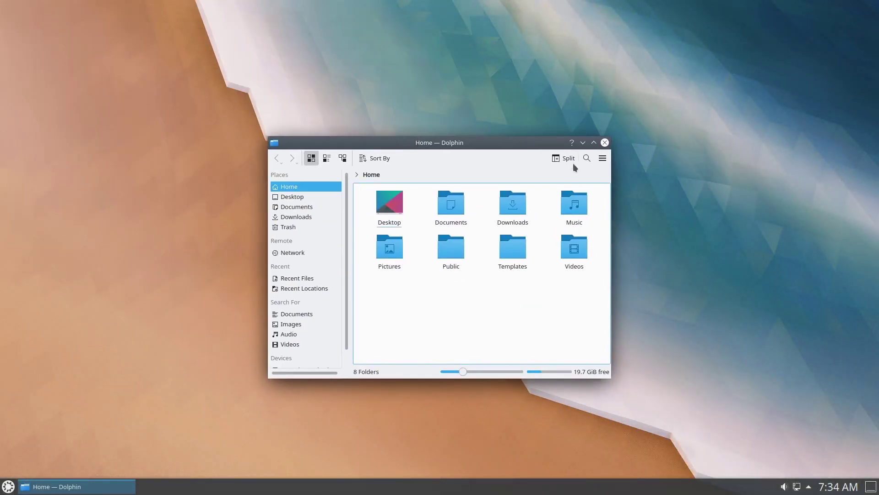
pyautogui.click(568, 158)
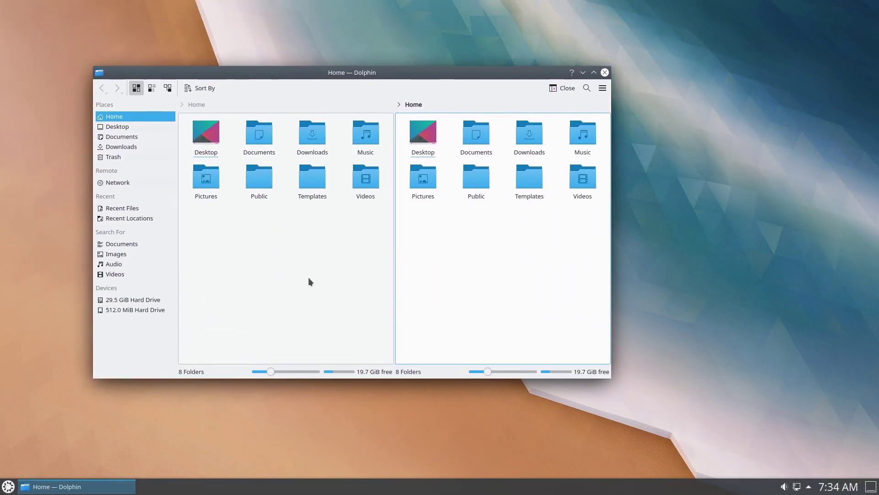
pyautogui.click(120, 147)
pyautogui.click(260, 138)
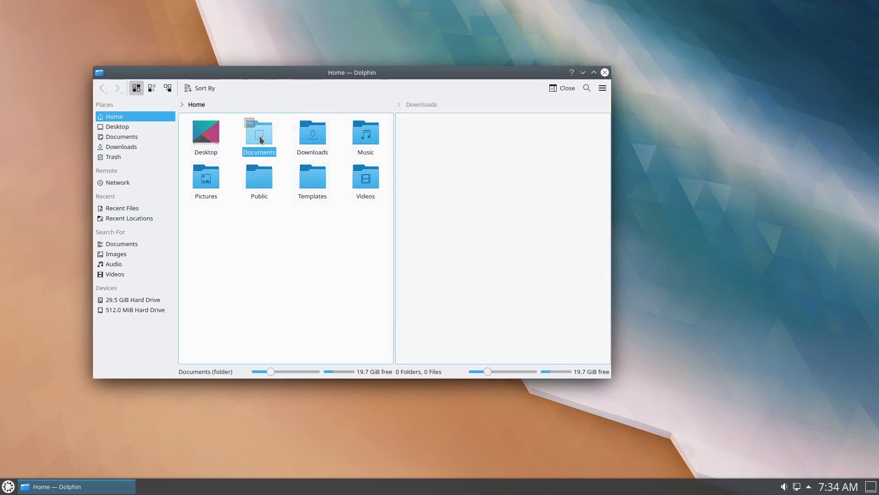
# Enable split view mode on startup in Dolphin's preferences and apply it
pyautogui.click(603, 88)
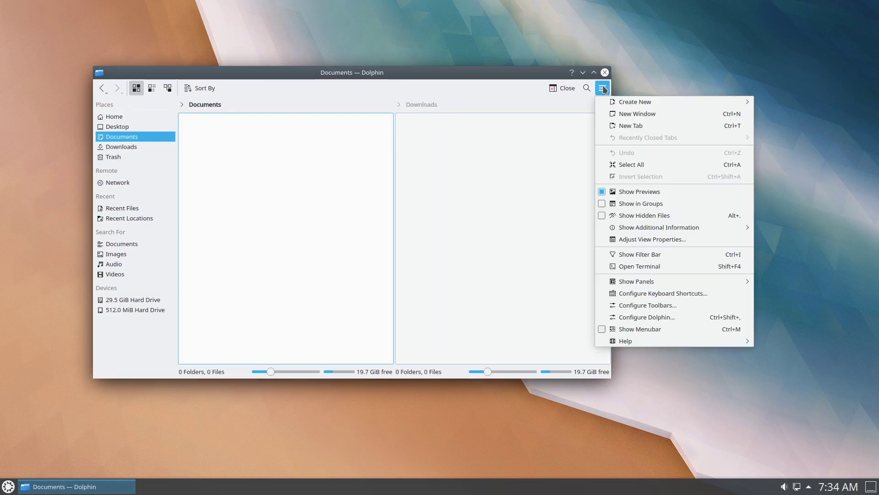
pyautogui.click(693, 316)
pyautogui.click(332, 131)
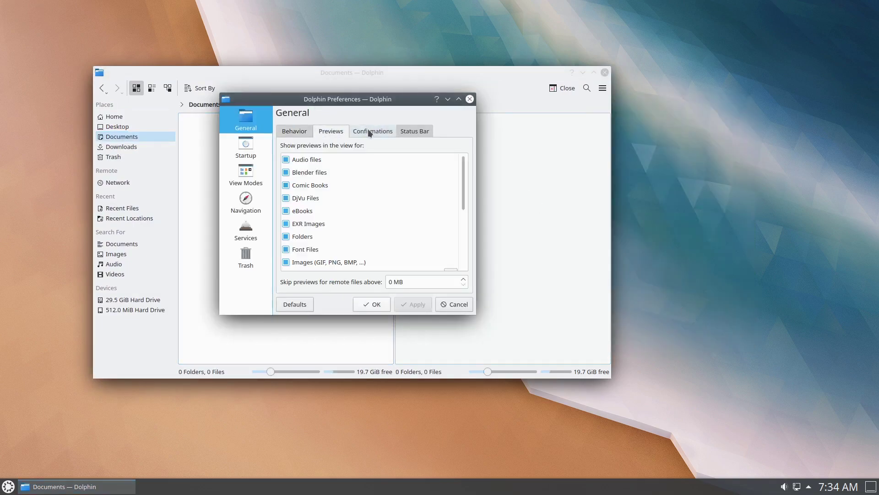
pyautogui.click(415, 131)
pyautogui.click(246, 146)
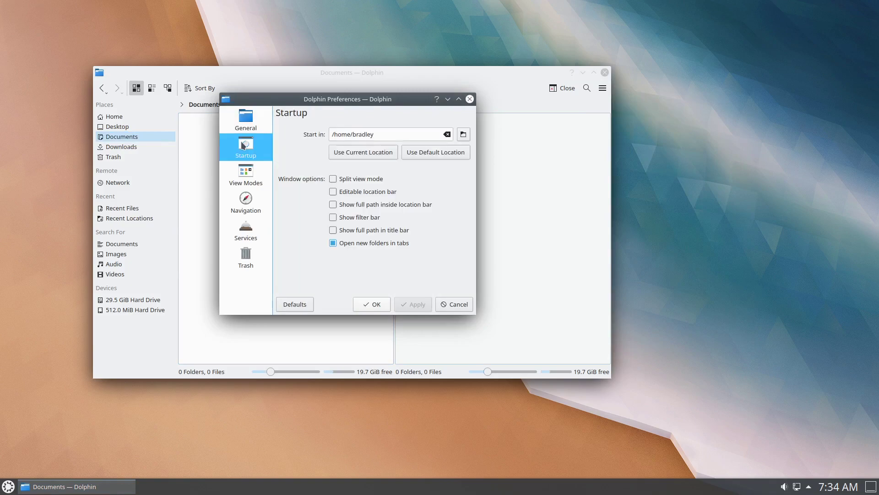
pyautogui.click(343, 179)
pyautogui.click(403, 306)
pyautogui.click(372, 304)
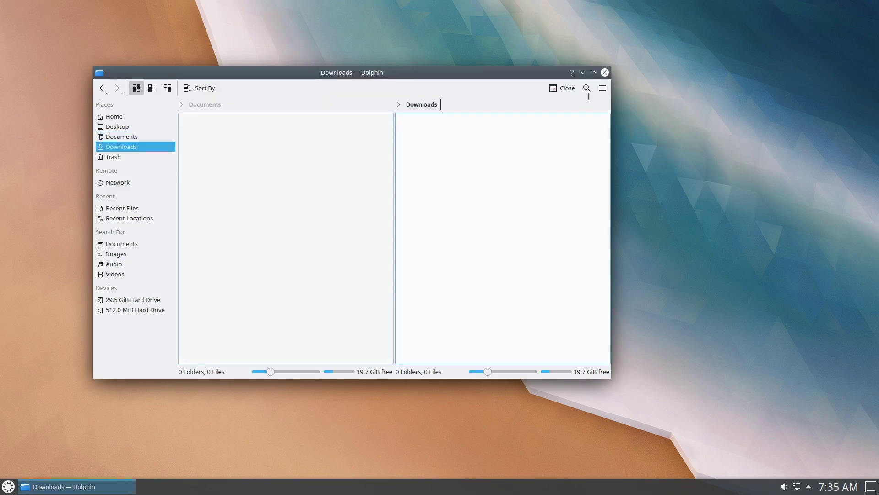
# Close Dolphin and relaunch it from the launcher to confirm it starts in split view
pyautogui.moveTo(492, 73); pyautogui.dragTo(559, 98)
pyautogui.click(672, 101)
pyautogui.click(8, 486)
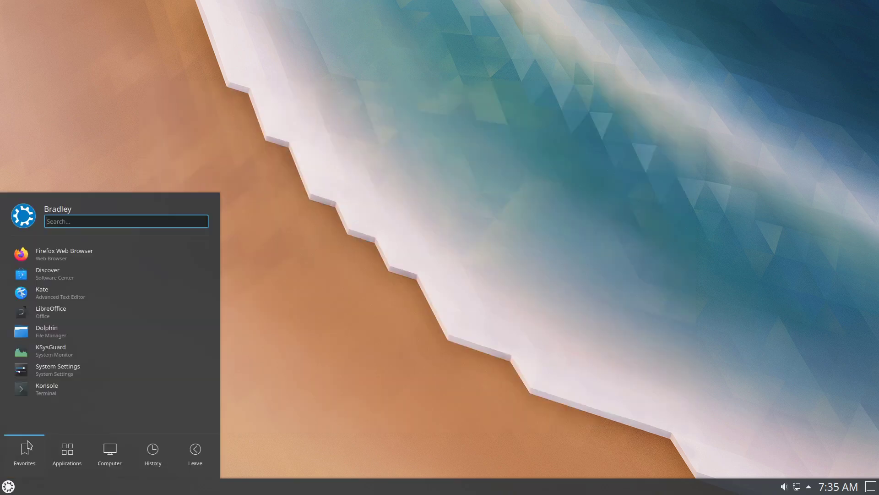
pyautogui.click(76, 334)
pyautogui.moveTo(215, 17); pyautogui.dragTo(371, 115)
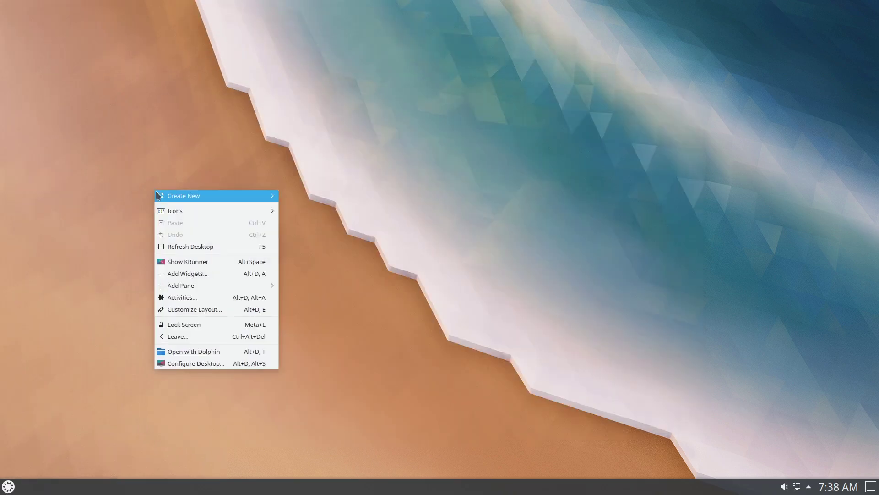
# Set the Darkest Hour image as the desktop wallpaper and apply it
pyautogui.click(229, 363)
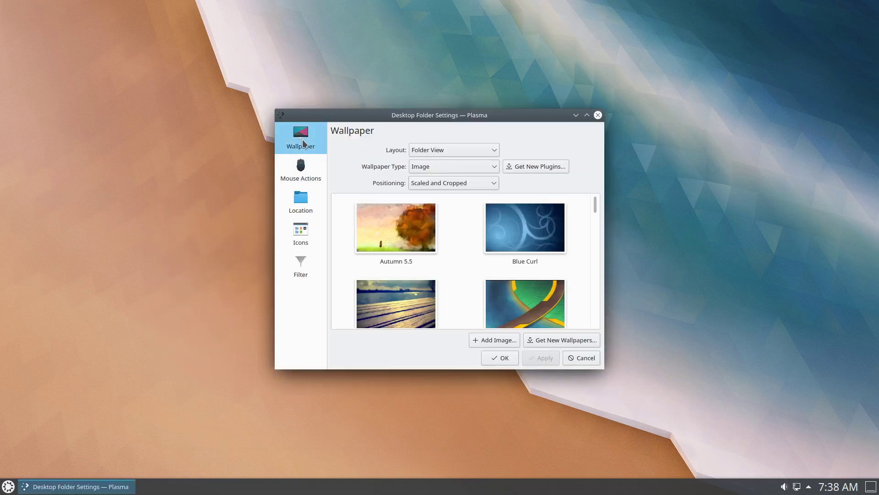
pyautogui.moveTo(596, 202); pyautogui.dragTo(595, 243)
pyautogui.click(537, 236)
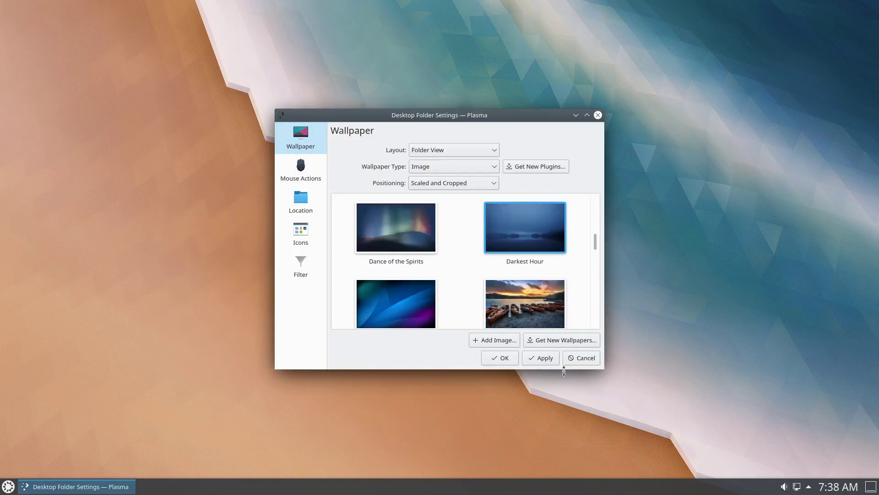
pyautogui.click(542, 358)
pyautogui.click(504, 358)
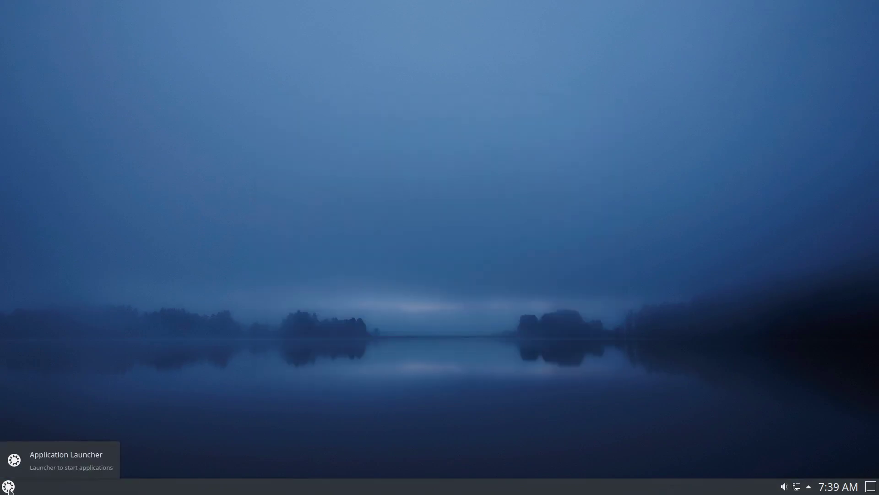
pyautogui.click(8, 486)
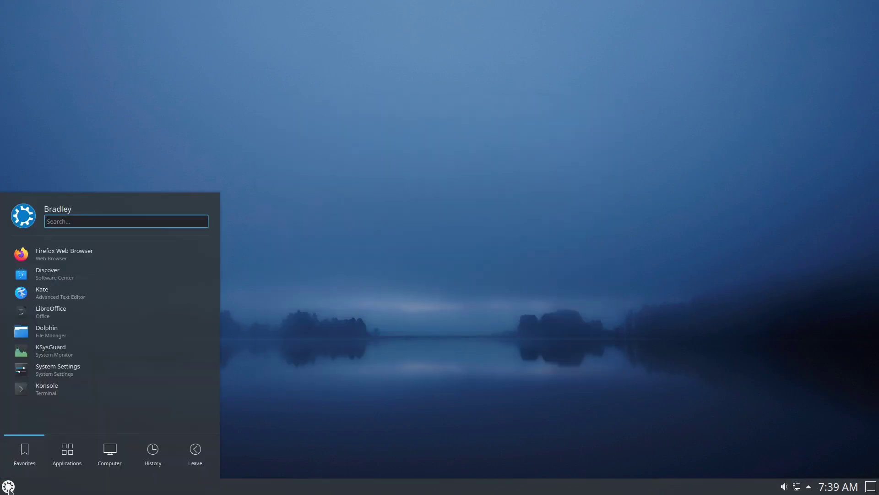
# In System Settings' Workspace Behavior, add three extra virtual desktops
pyautogui.click(105, 372)
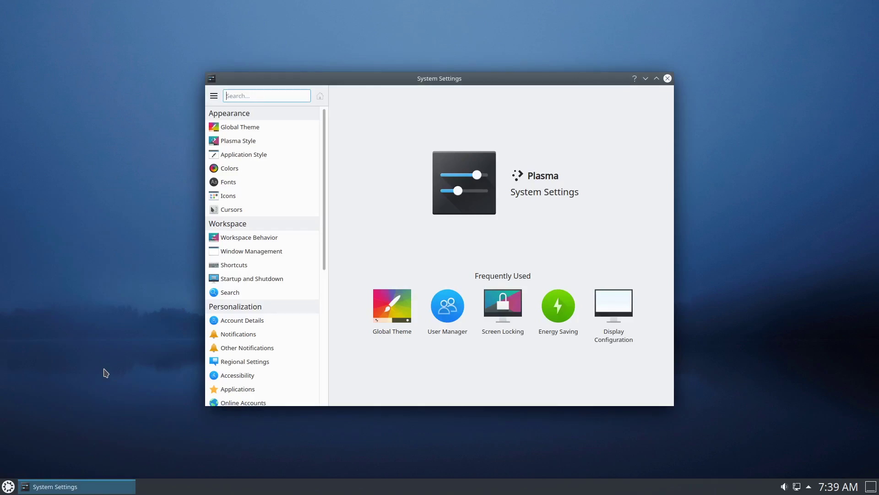
pyautogui.click(285, 239)
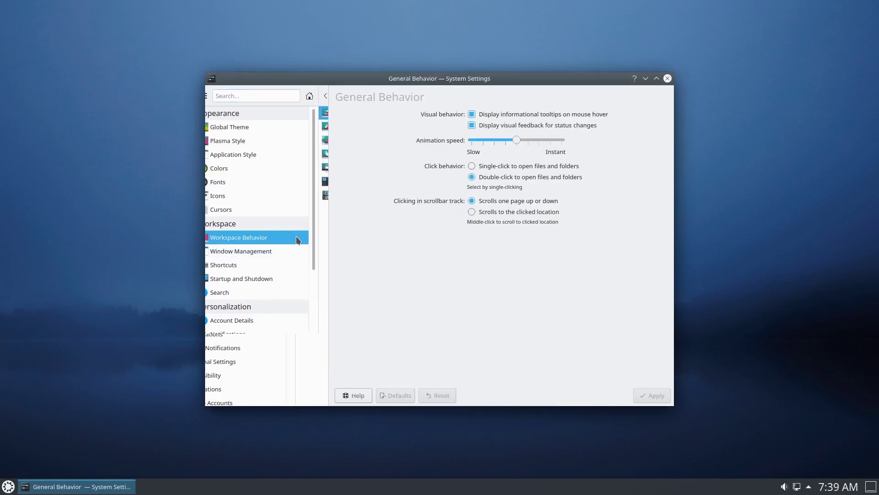
pyautogui.click(254, 181)
pyautogui.click(362, 315)
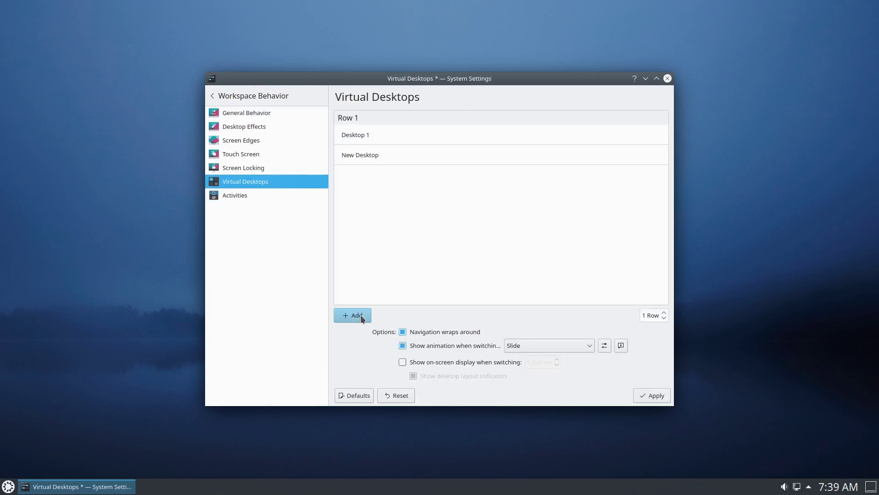
pyautogui.click(361, 315)
# Rename the second and third virtual desktops to KDE and Plasma
pyautogui.click(362, 316)
pyautogui.click(639, 155)
pyautogui.write('K')
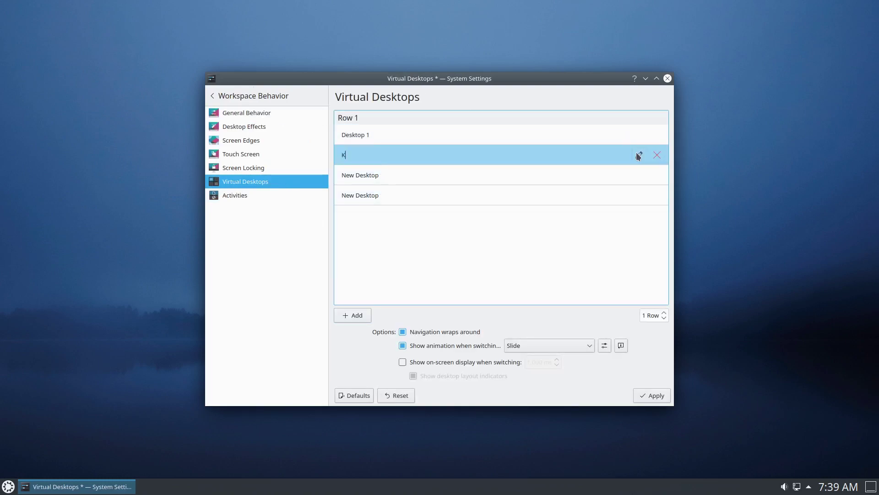
pyautogui.write('DE')
pyautogui.press('Return')
pyautogui.click(639, 175)
pyautogui.write('Pla')
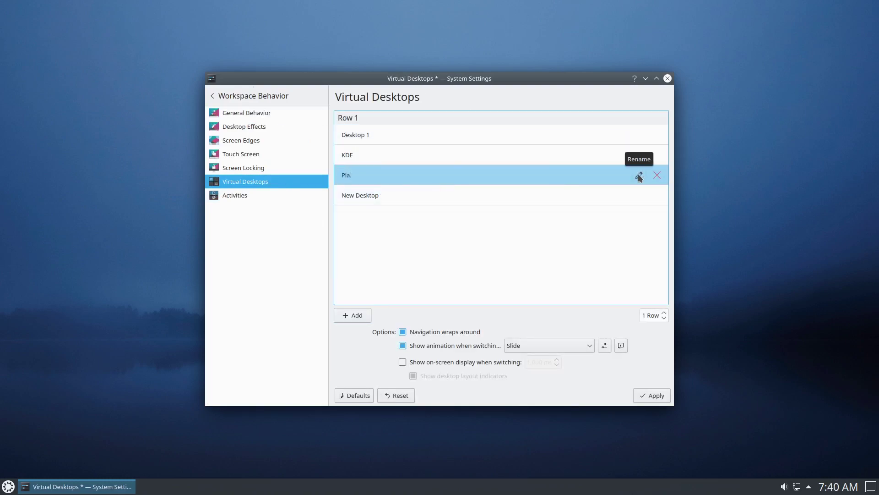
pyautogui.write('sma')
pyautogui.click(639, 195)
pyautogui.write('Awesome')
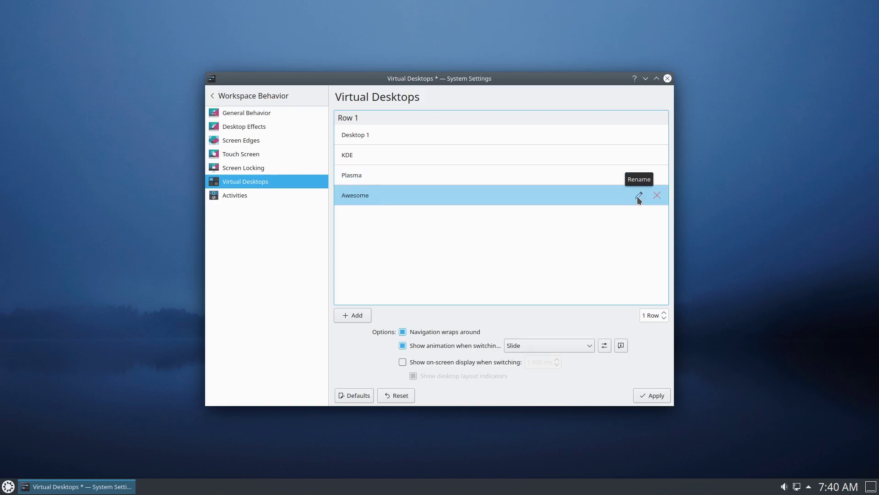
pyautogui.click(246, 112)
# Enable the Desktop Cube effect in Desktop Effects
pyautogui.click(272, 127)
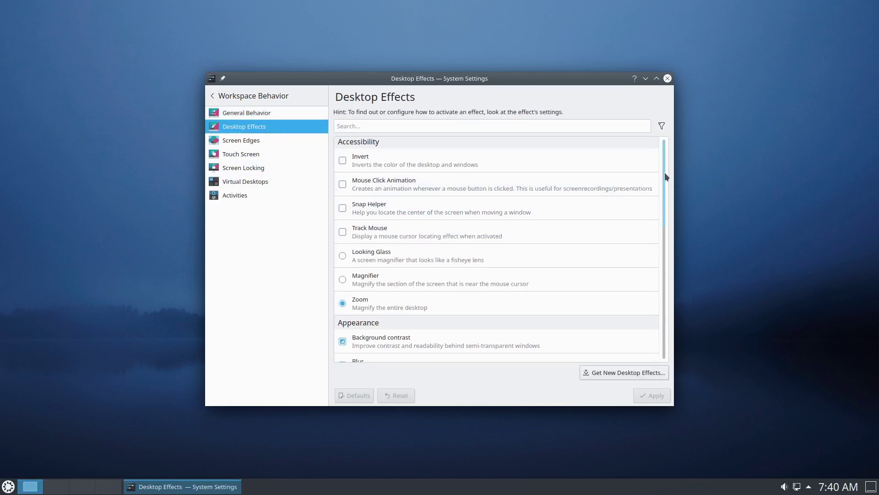
pyautogui.moveTo(664, 172); pyautogui.dragTo(678, 284)
pyautogui.scroll(-3, 496, 281)
pyautogui.click(442, 277)
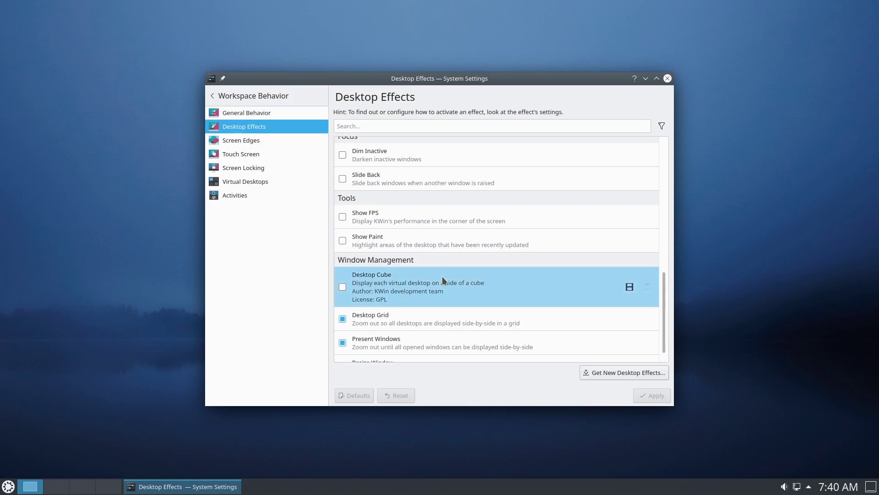
pyautogui.click(343, 286)
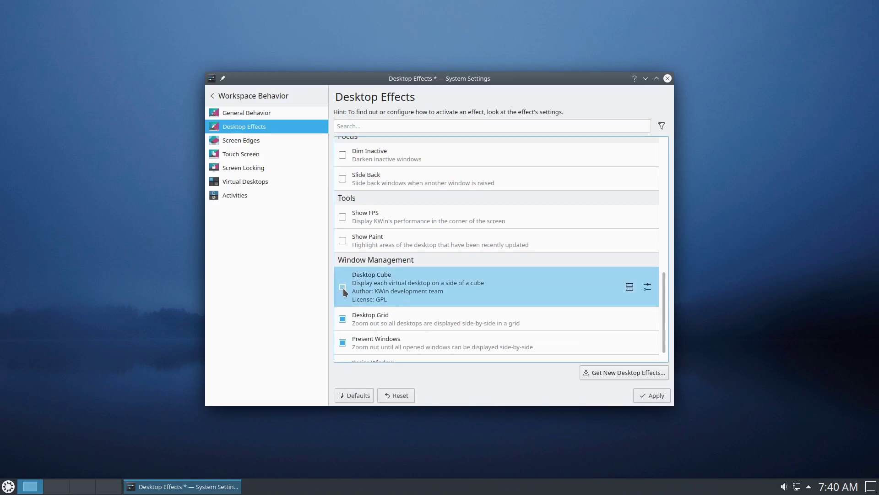
# Give Desktop Cube a custom global alternate shortcut of Z
pyautogui.click(647, 286)
pyautogui.click(453, 277)
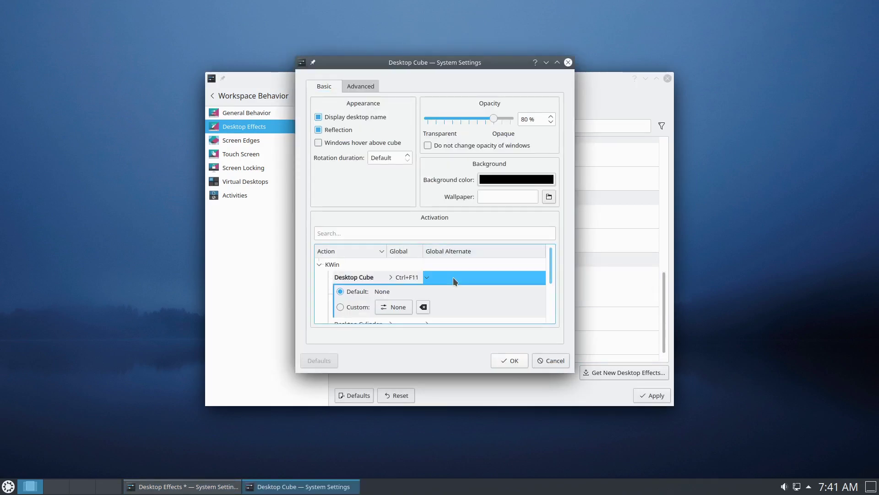
pyautogui.click(340, 307)
pyautogui.click(400, 307)
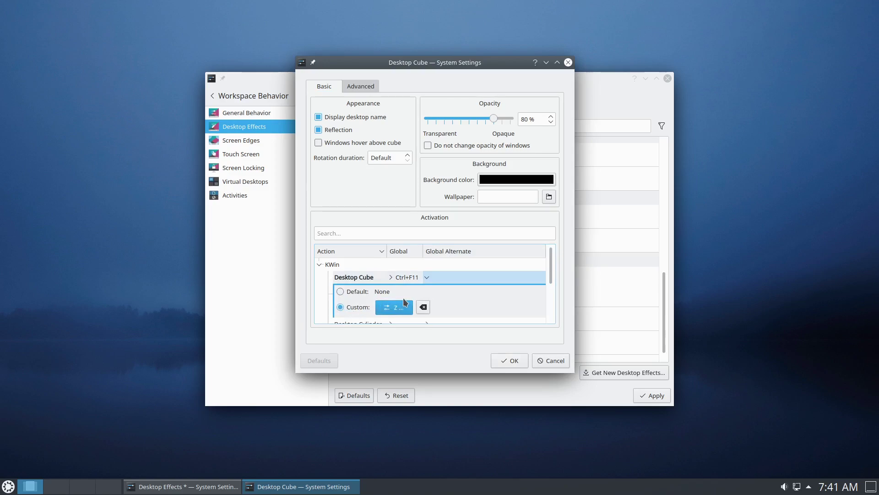
pyautogui.press('z')
pyautogui.press('x')
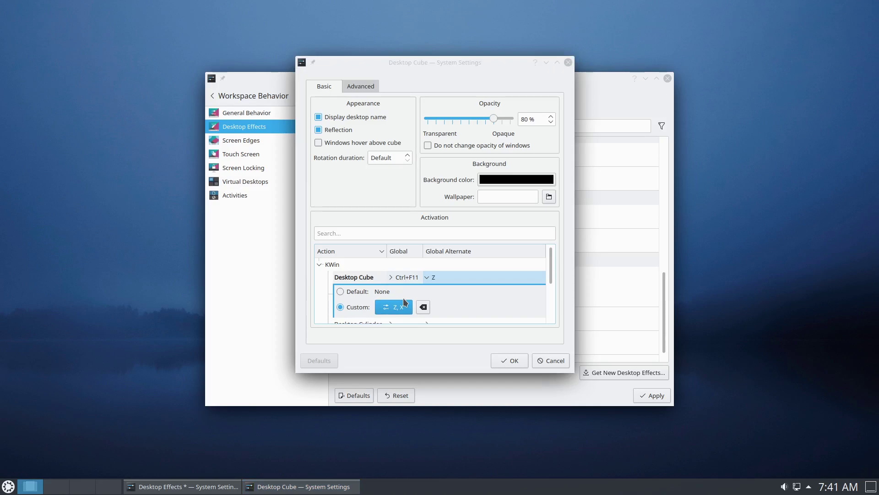
# Set the cube zoom a bit farther in advanced options, confirm, and apply the effects
pyautogui.click(361, 87)
pyautogui.moveTo(325, 195); pyautogui.dragTo(370, 195)
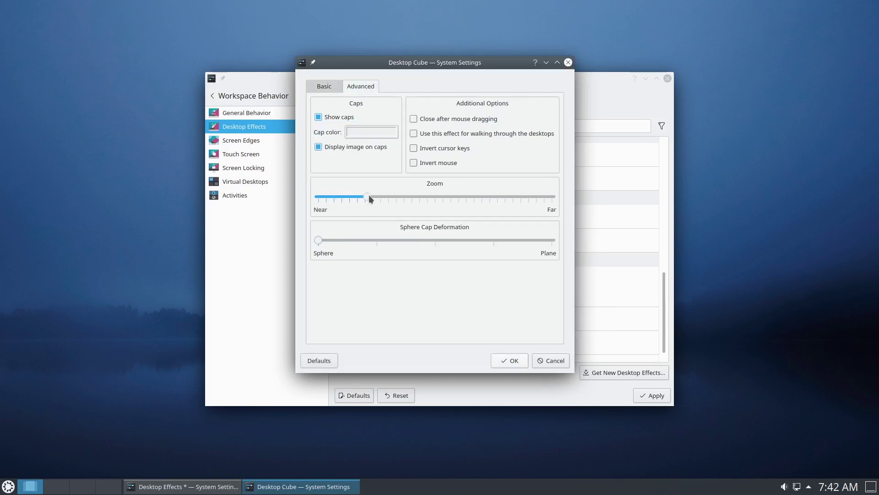
pyautogui.click(512, 360)
pyautogui.click(652, 393)
# Test the cube with Ctrl+F11, lowering opacity to 38% and pushing the zoom farther
pyautogui.hotkey('ctrl', 'F11')
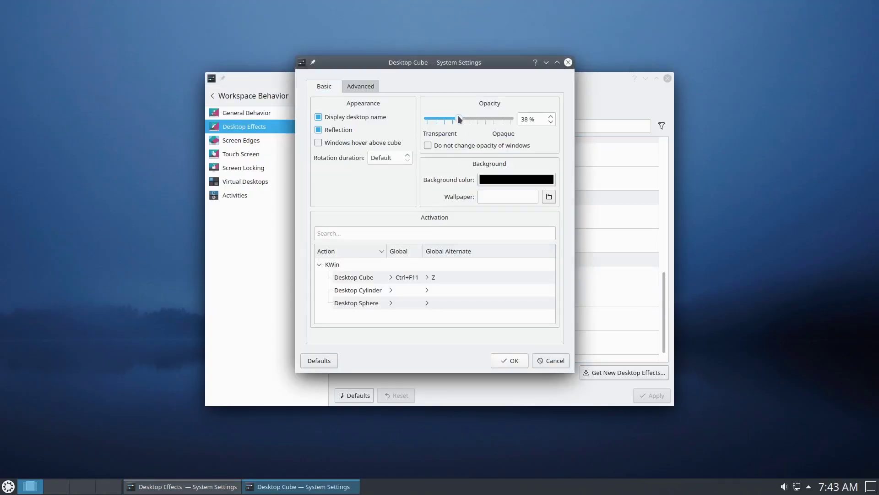
pyautogui.moveTo(457, 114); pyautogui.dragTo(459, 115)
pyautogui.click(360, 86)
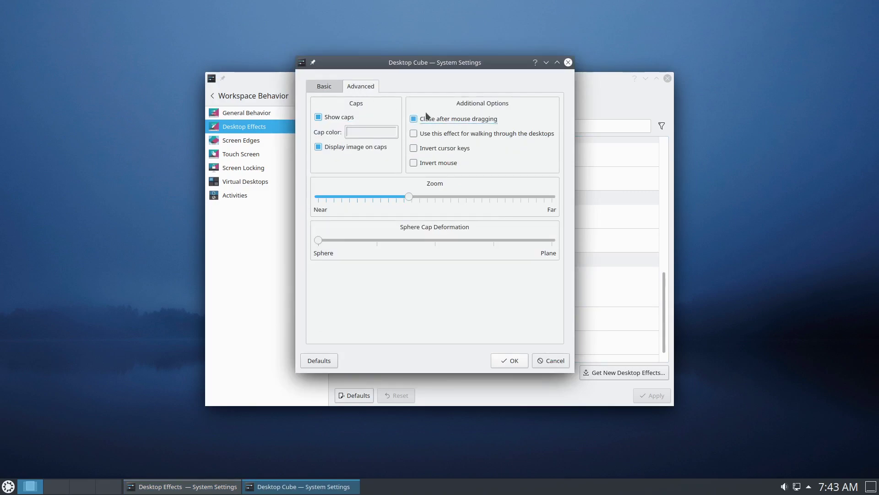
pyautogui.moveTo(410, 198); pyautogui.dragTo(479, 202)
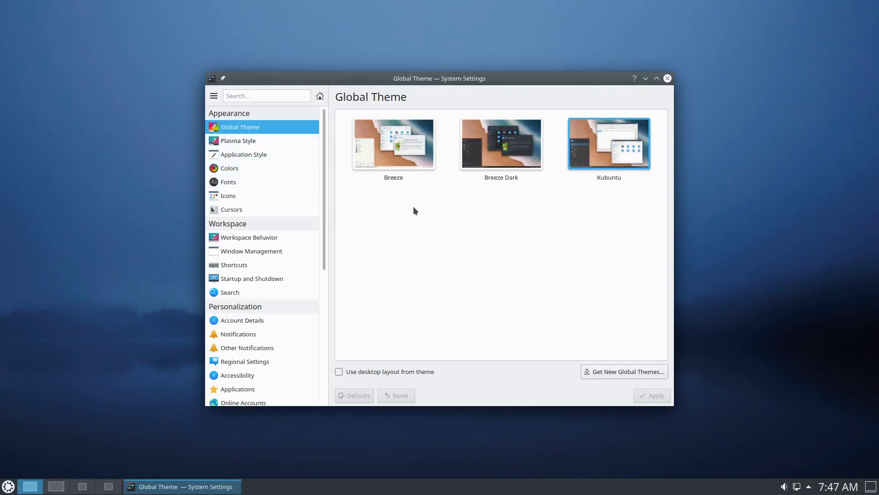
# Apply the Breeze Dark global theme and preview it in Dolphin before closing it
pyautogui.click(499, 150)
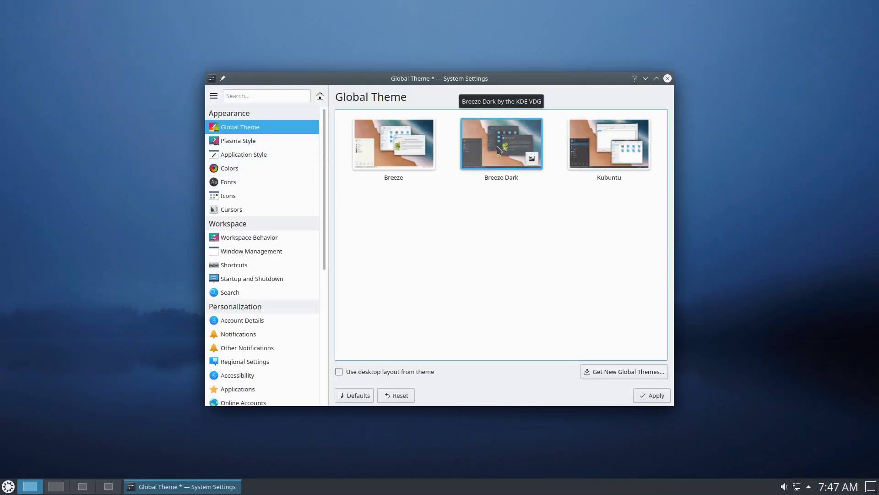
pyautogui.click(655, 396)
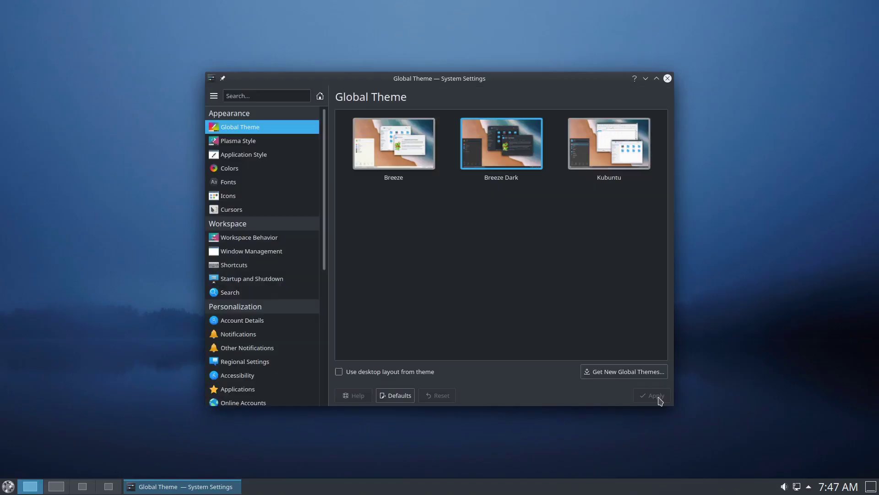
pyautogui.press('super+e')
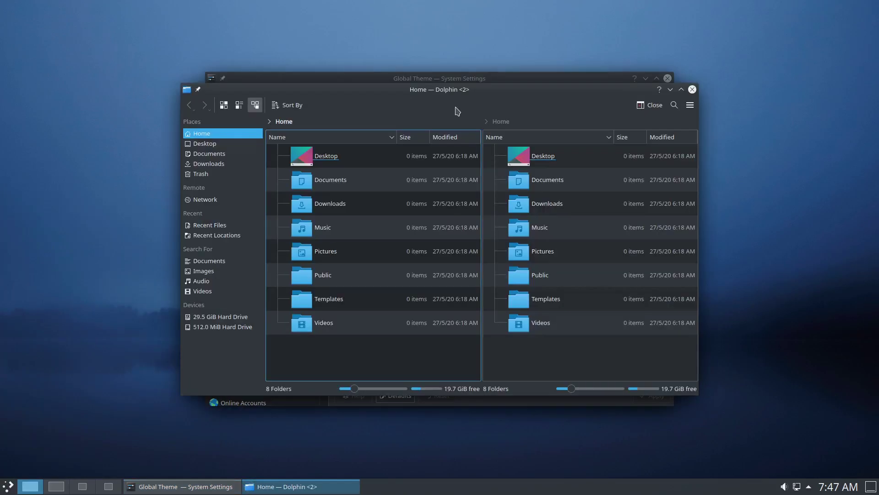
pyautogui.click(637, 366)
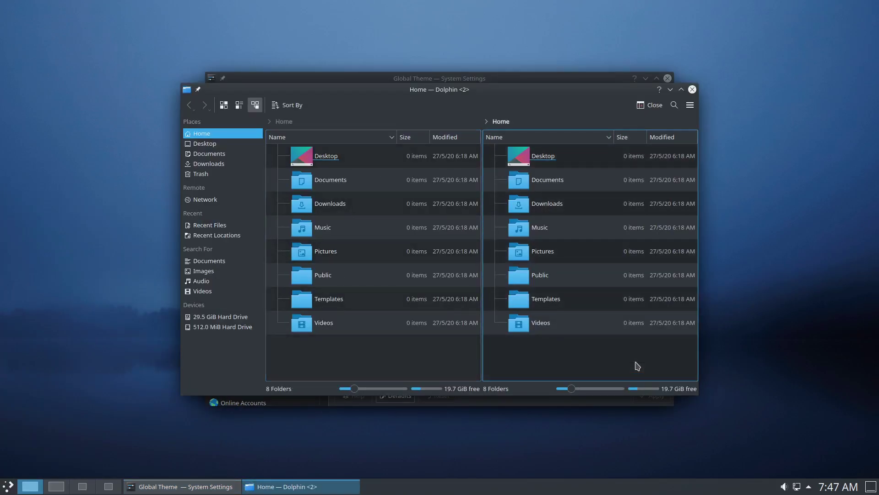
pyautogui.click(692, 89)
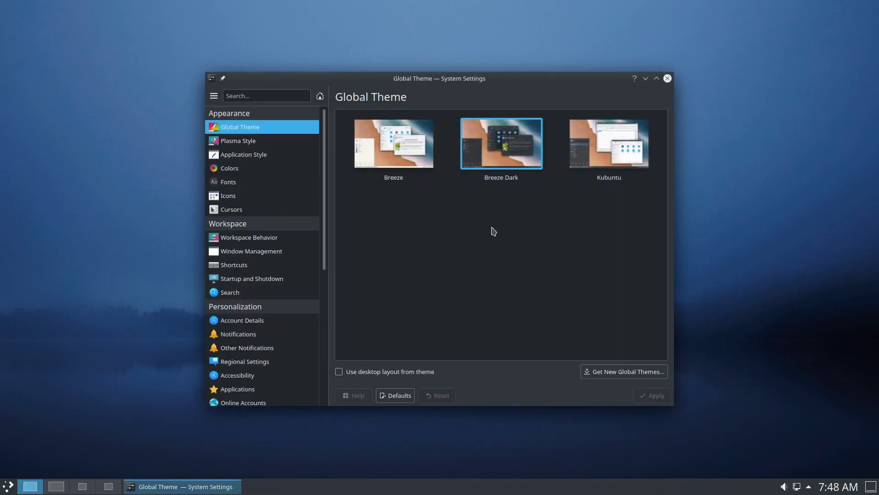
# Browse the global theme catalogue full screen and install the Gently theme
pyautogui.click(633, 376)
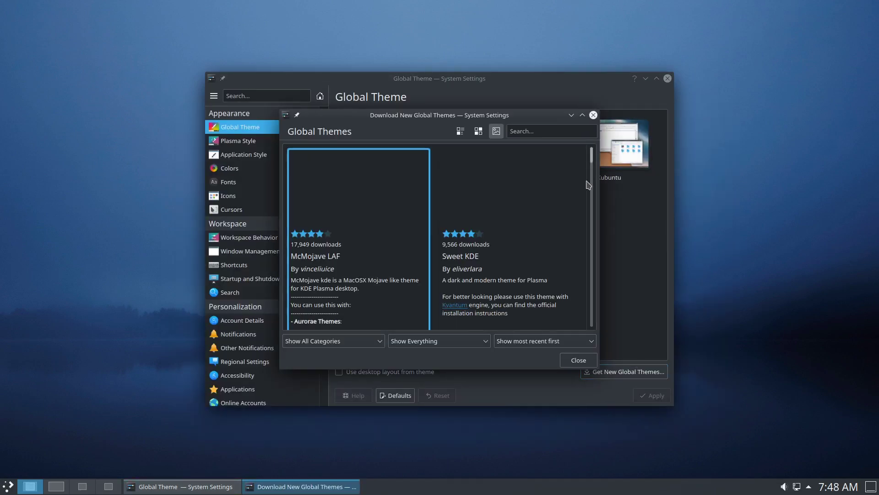
pyautogui.scroll(-5, 578, 157)
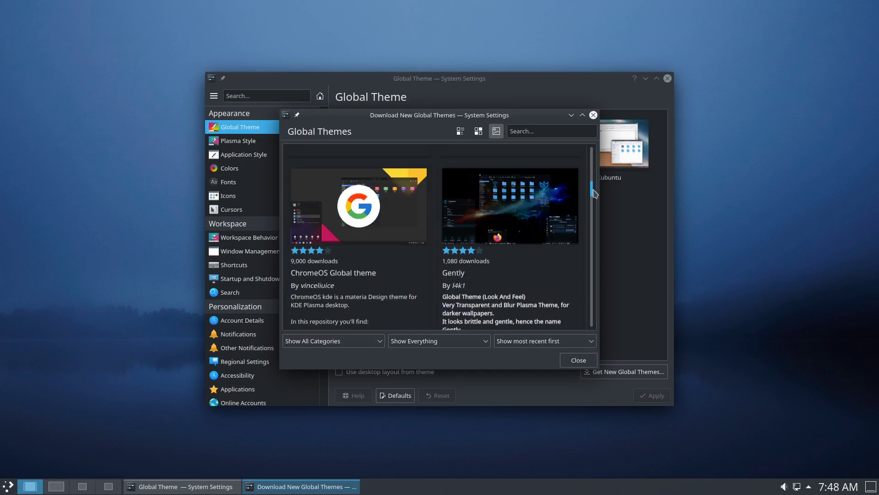
pyautogui.click(582, 115)
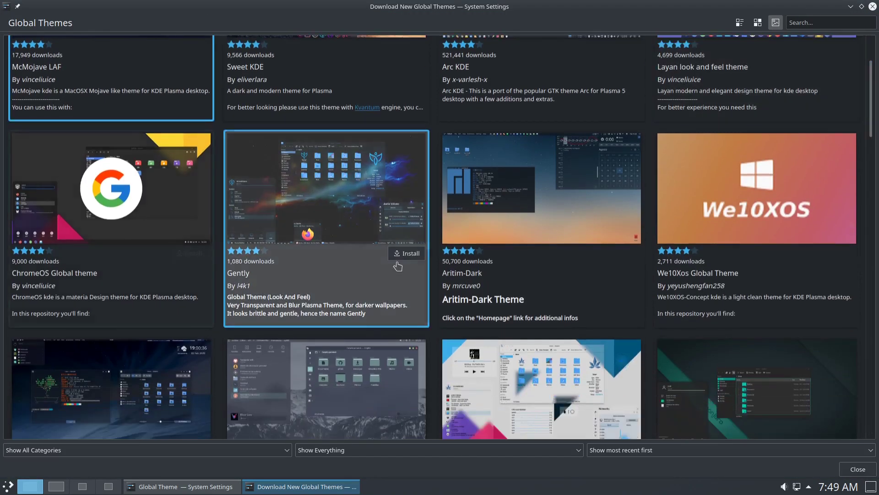
pyautogui.click(404, 255)
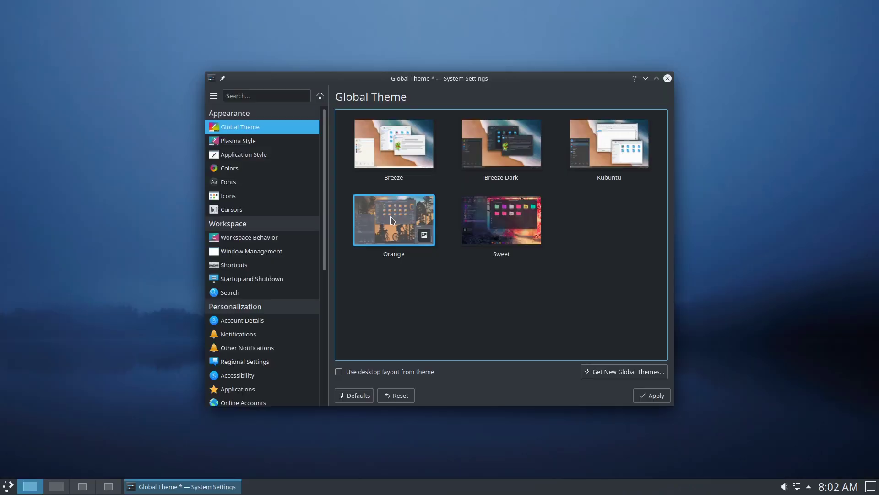
# Apply the Orange global theme and launch Dolphin from the launcher to see it
pyautogui.click(662, 394)
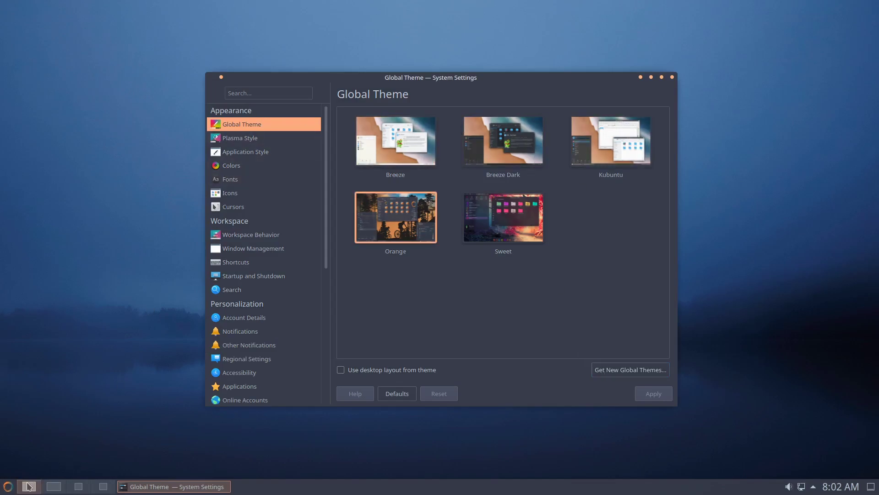
pyautogui.click(9, 488)
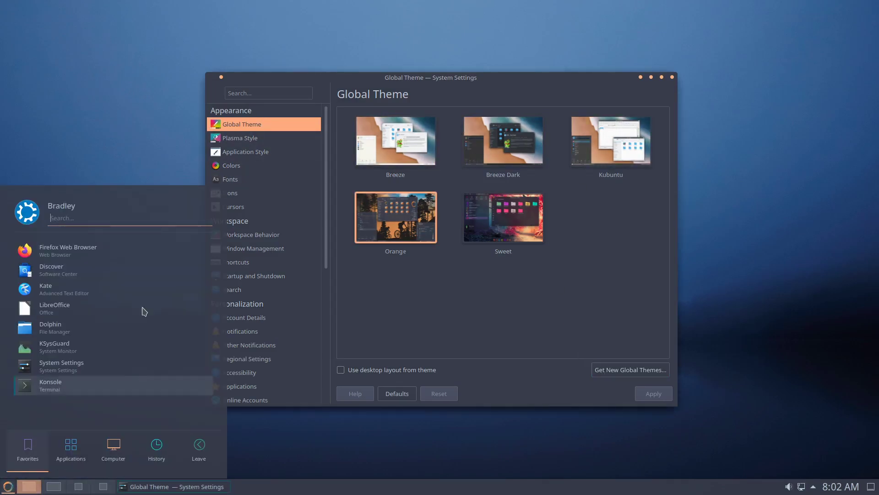
pyautogui.click(65, 330)
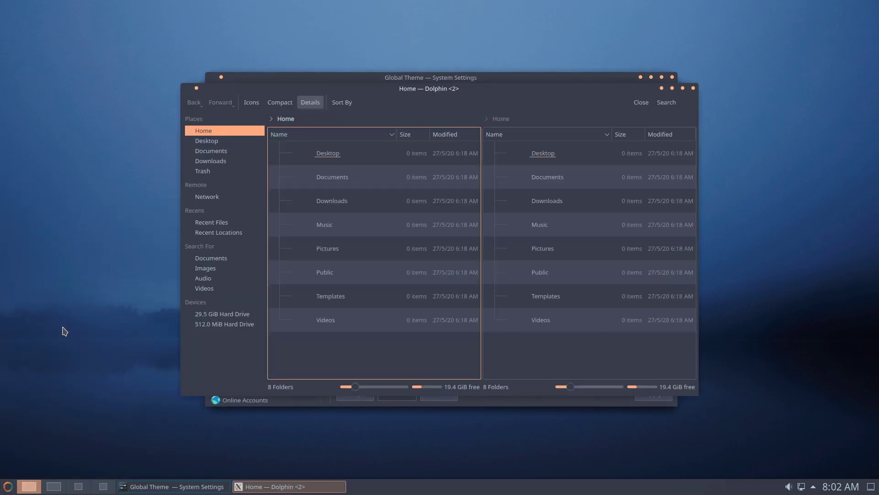
# Close Dolphin, then select and apply the Sweet global theme
pyautogui.click(694, 88)
pyautogui.click(503, 218)
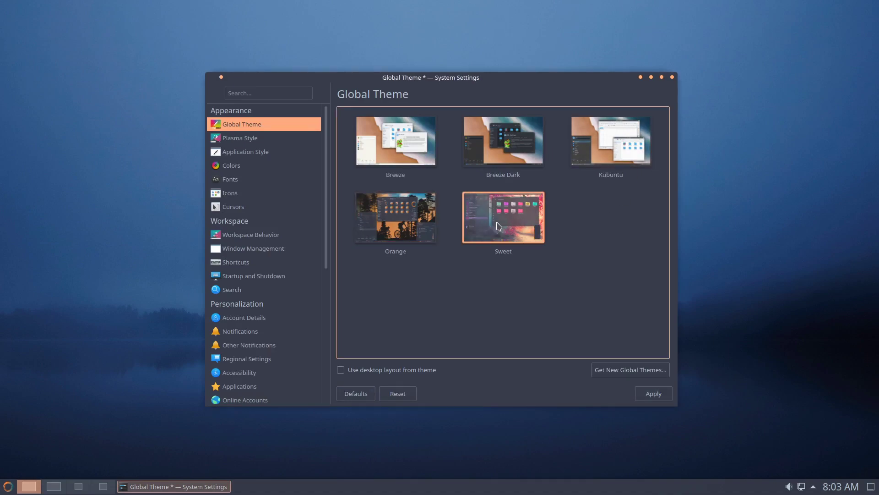
pyautogui.click(654, 393)
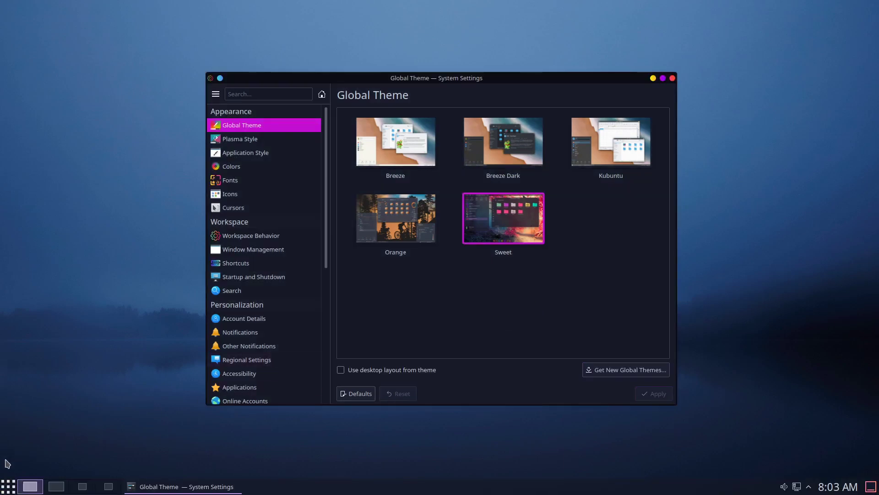
# Launch Dolphin from the launcher to preview the Sweet theme, then quit it
pyautogui.click(9, 488)
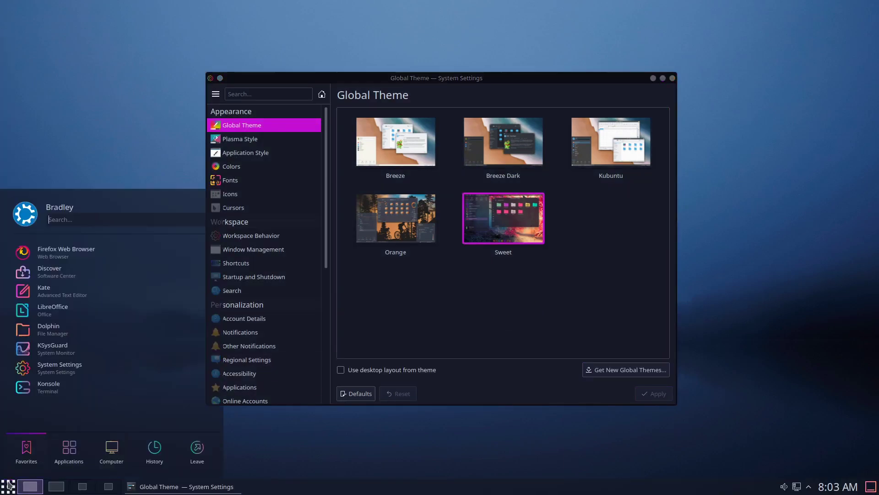
pyautogui.click(86, 333)
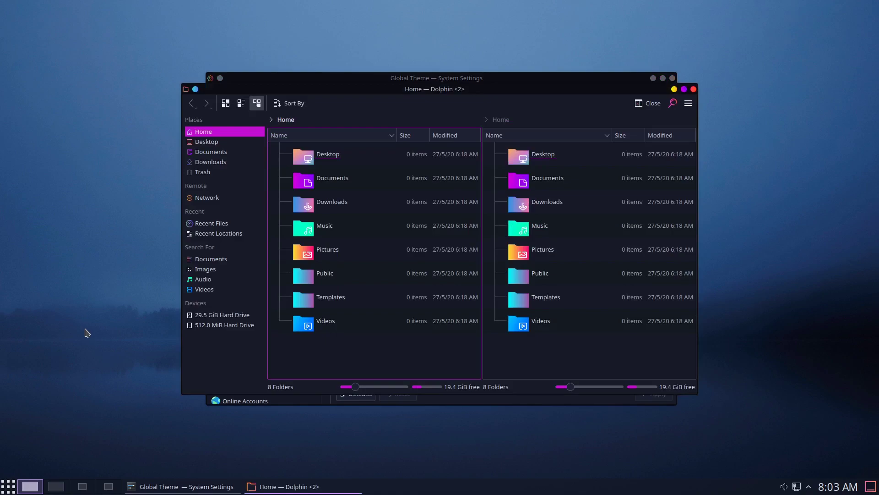
pyautogui.hotkey('ctrl', 'q')
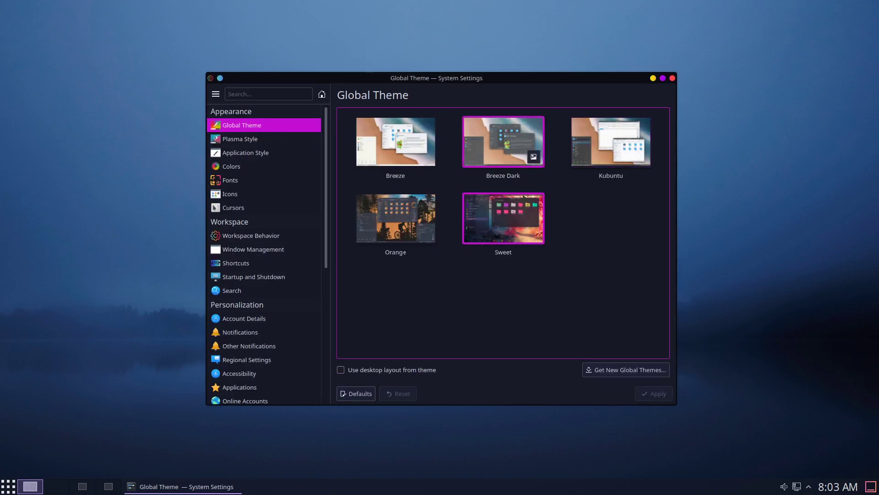
# Select the Breeze Dark global theme
pyautogui.click(493, 139)
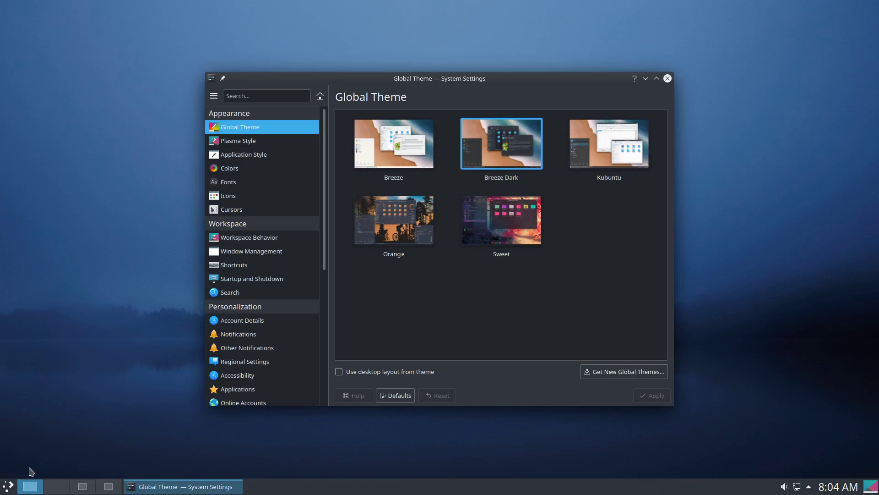
pyautogui.click(6, 488)
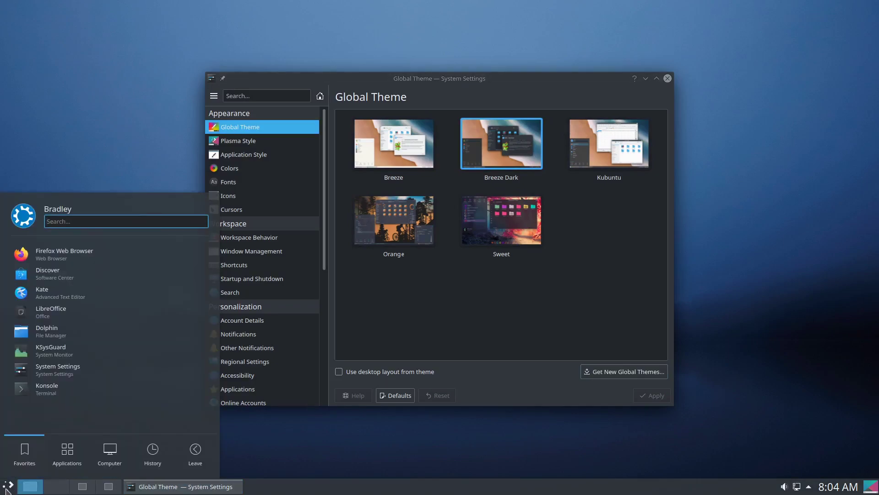
pyautogui.click(6, 488)
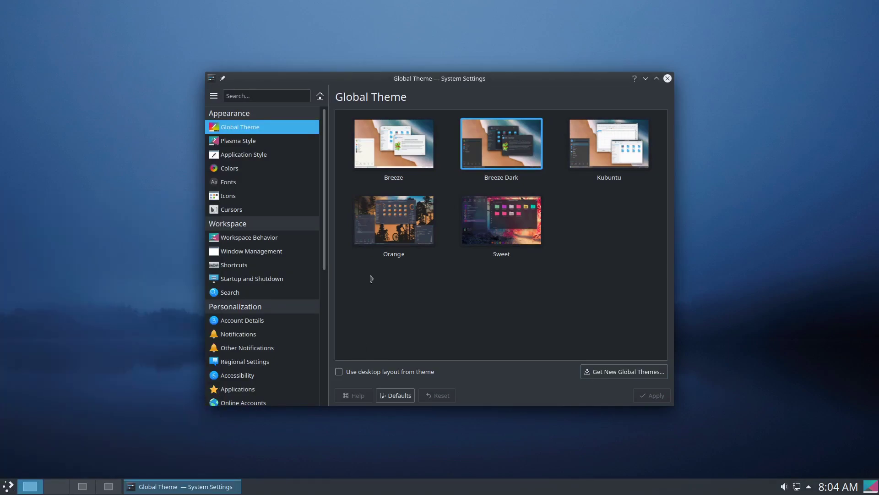
# Switch the Plasma style to Sweet and apply it
pyautogui.click(255, 142)
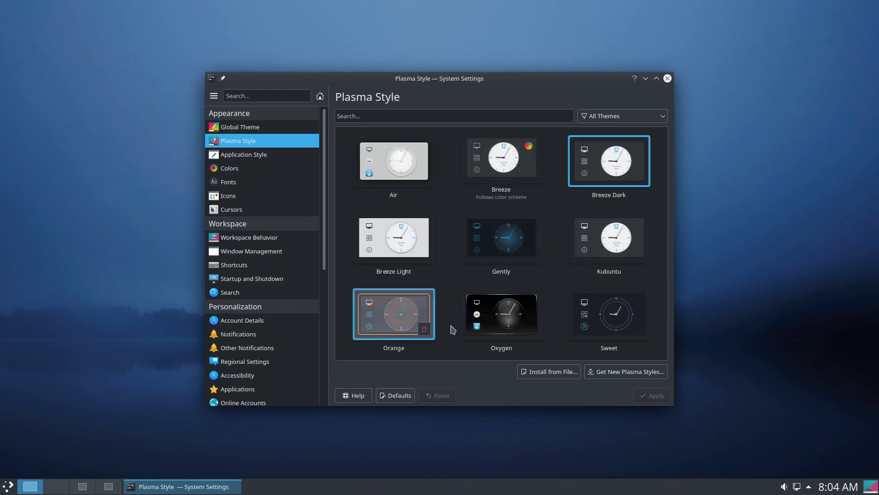
pyautogui.click(612, 316)
pyautogui.click(646, 396)
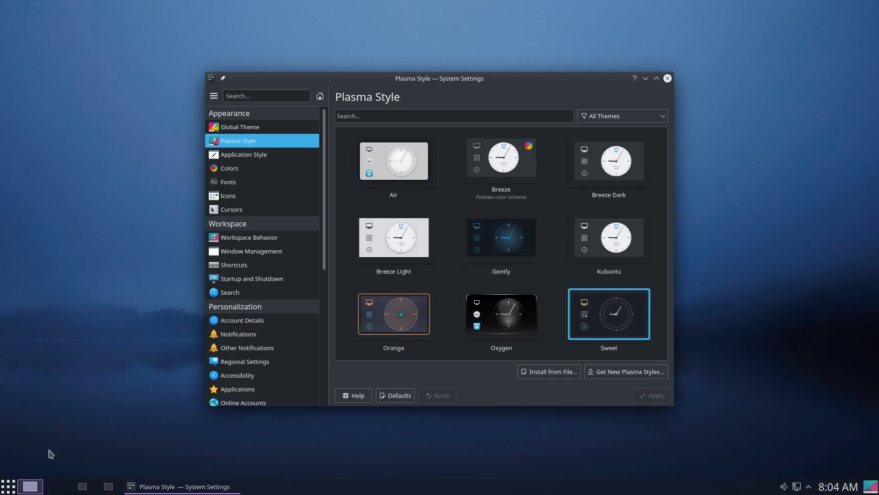
# Preview the Sweet style in Dolphin, then open the Application Style settings
pyautogui.click(9, 487)
pyautogui.click(59, 345)
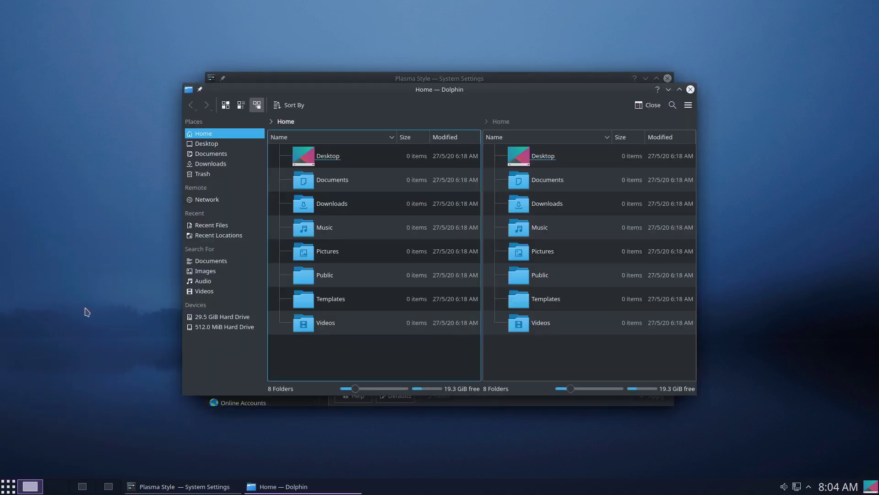
pyautogui.click(225, 156)
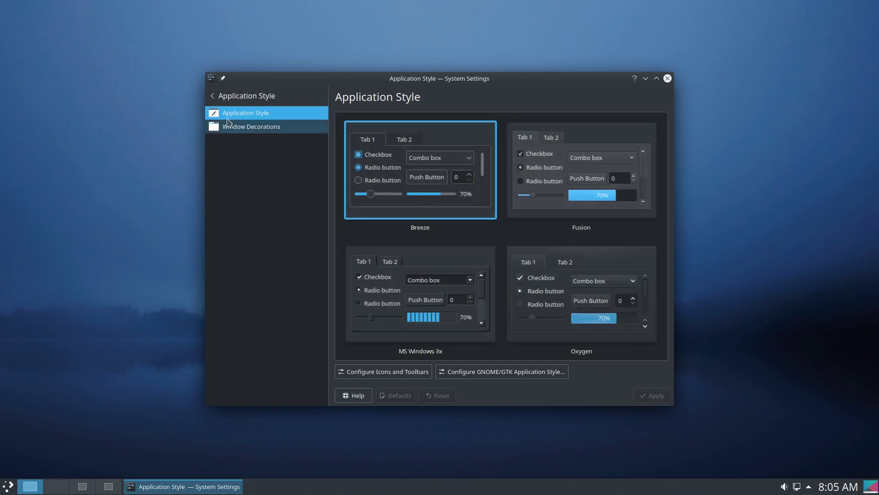
# Return to the settings categories and open System Information under System Administration
pyautogui.click(213, 96)
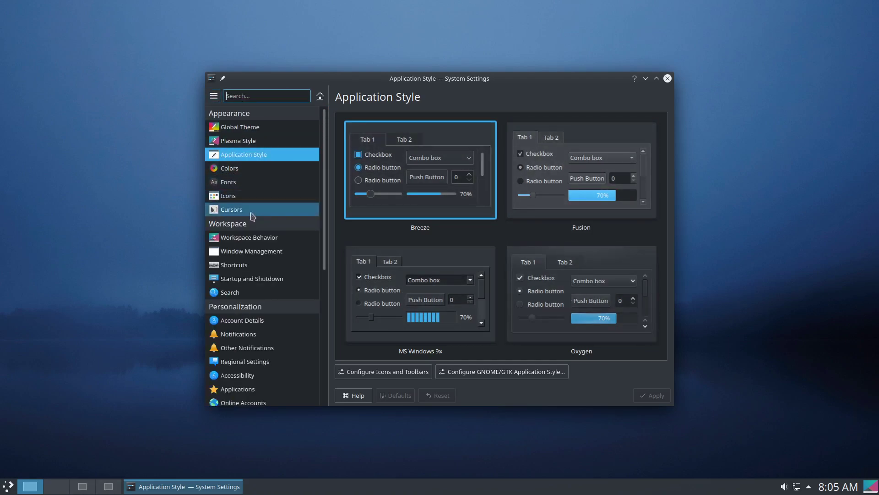
pyautogui.scroll(-2, 284, 250)
pyautogui.scroll(-3, 284, 249)
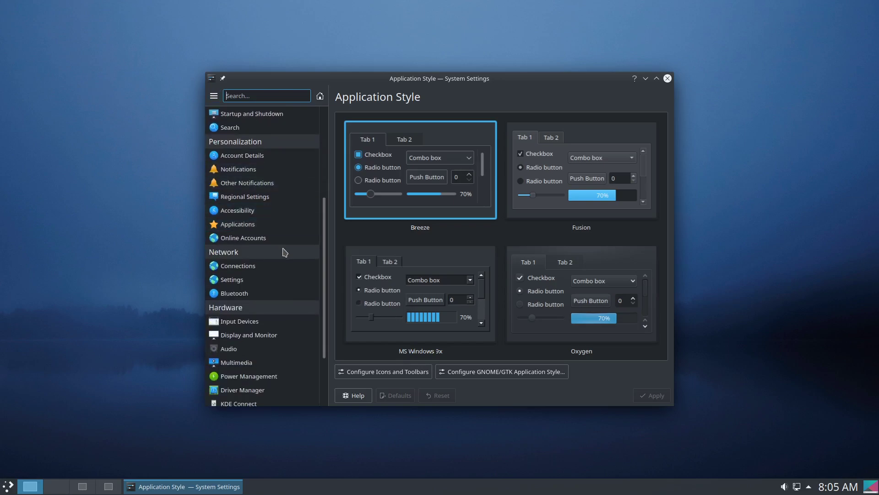
pyautogui.scroll(-2, 277, 323)
pyautogui.scroll(-1, 276, 312)
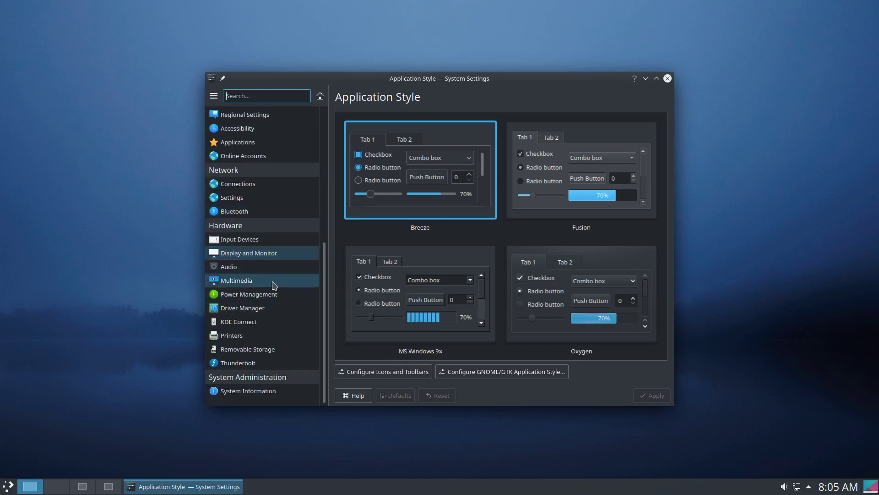
pyautogui.click(271, 389)
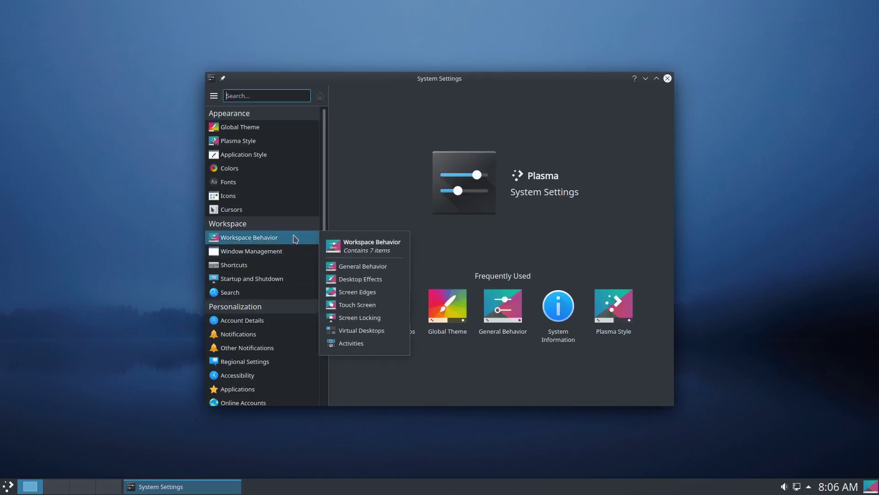
# Make the left screen edge trigger Desktop Grid, apply it, then open Virtual Desktops settings
pyautogui.click(295, 239)
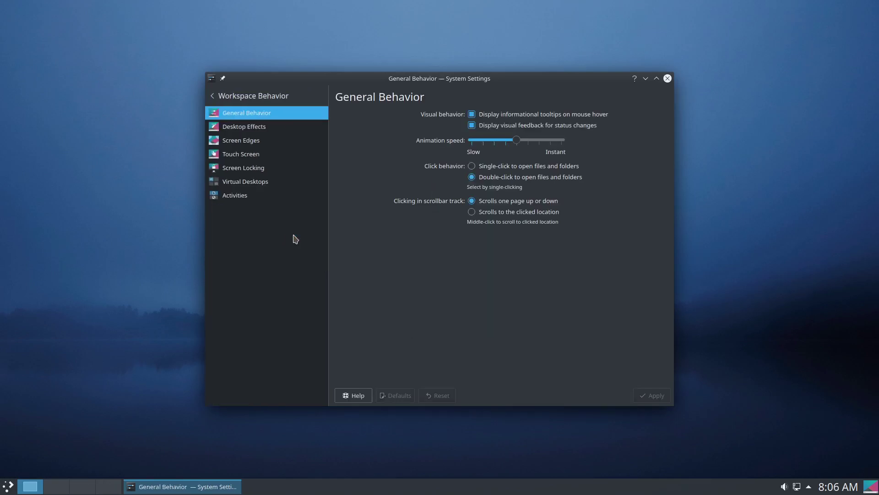
pyautogui.click(269, 142)
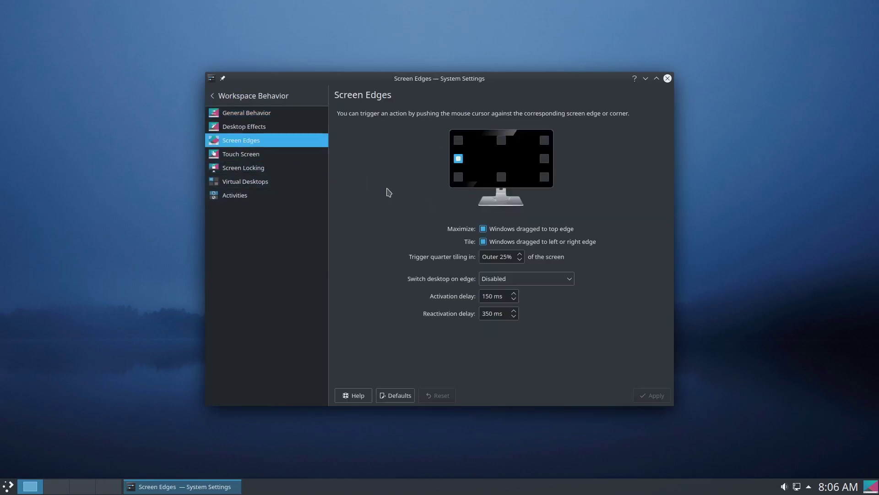
pyautogui.click(458, 159)
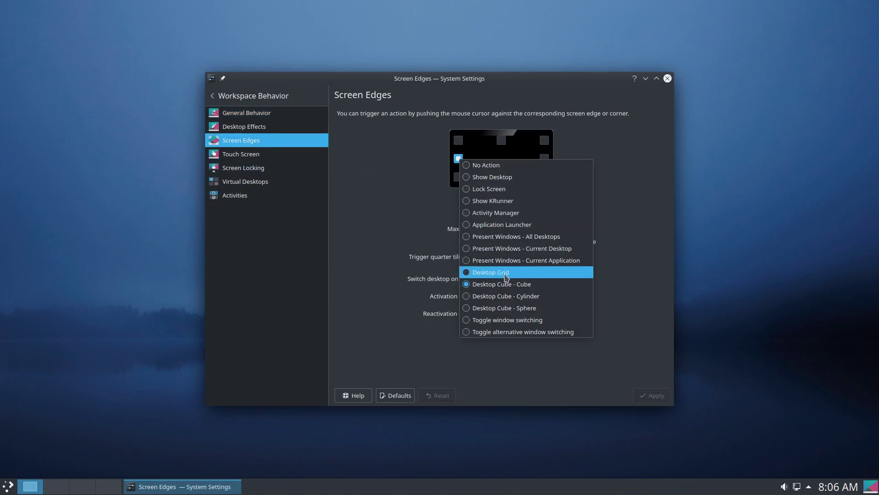
pyautogui.click(477, 274)
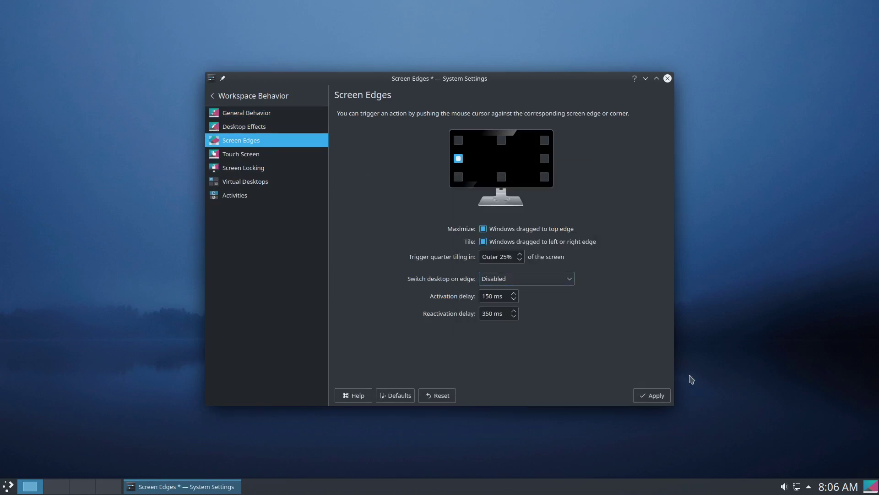
pyautogui.click(657, 396)
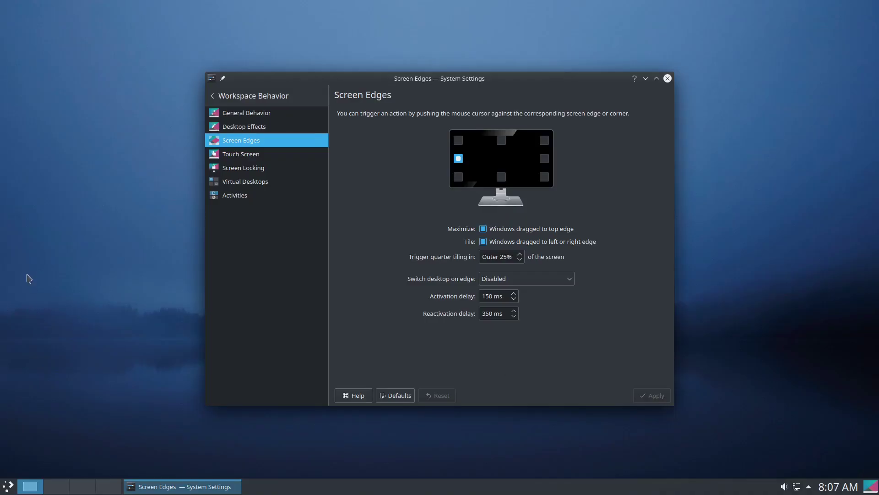
pyautogui.moveTo(0, 362)
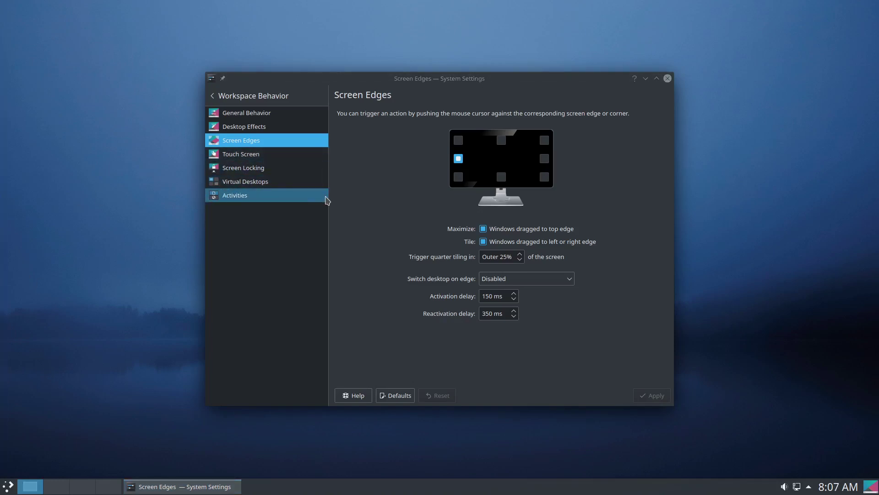
pyautogui.click(285, 182)
# In Desktop Effects, give the Desktop Grid effect a custom alternate shortcut and confirm
pyautogui.click(295, 130)
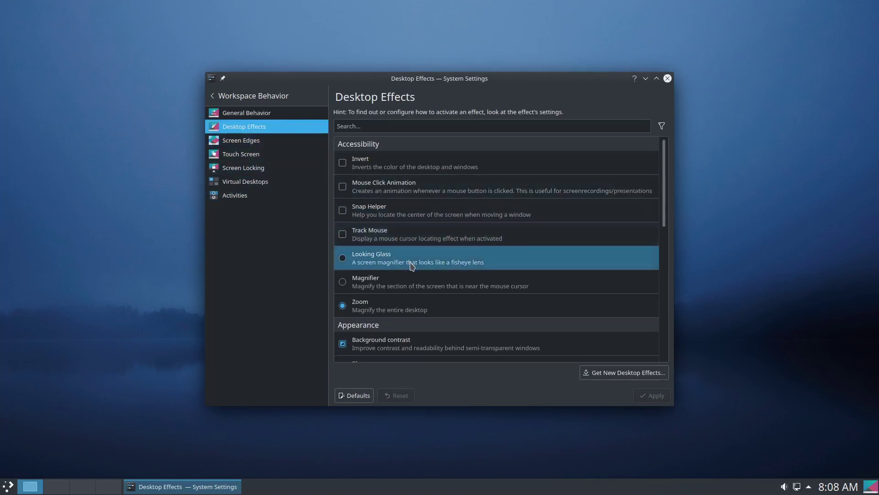
pyautogui.scroll(-5, 666, 224)
pyautogui.scroll(-4, 666, 224)
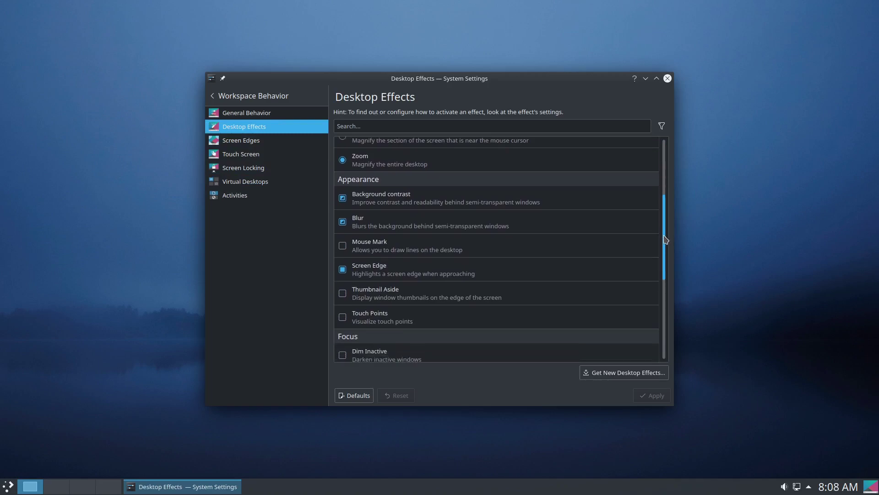
pyautogui.scroll(-4, 562, 265)
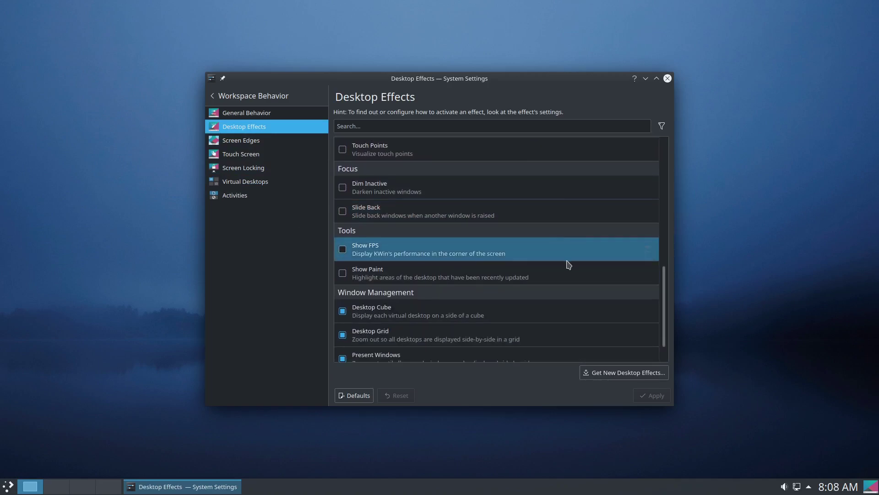
pyautogui.click(647, 302)
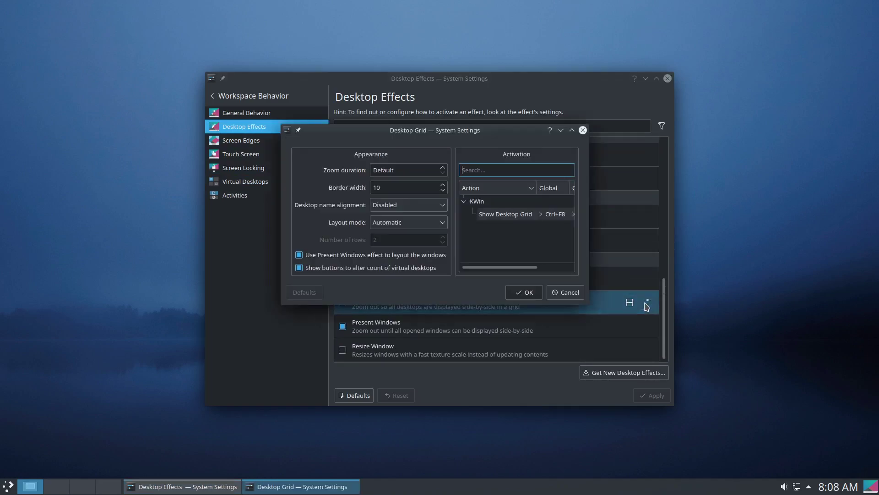
pyautogui.moveTo(661, 323); pyautogui.dragTo(717, 353)
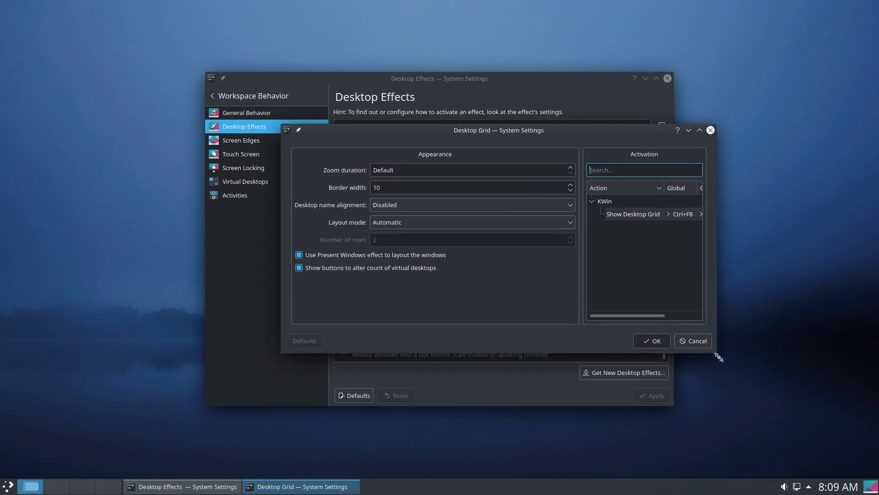
pyautogui.moveTo(655, 315); pyautogui.dragTo(687, 315)
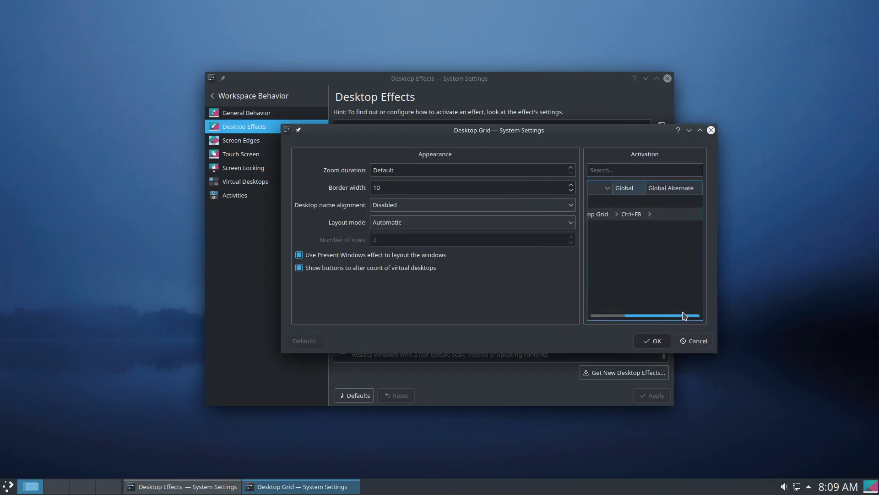
pyautogui.click(676, 214)
pyautogui.click(624, 246)
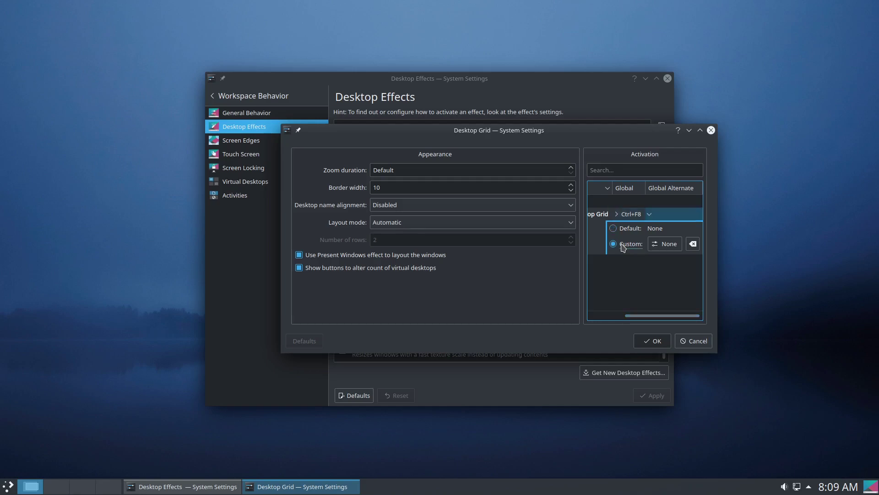
pyautogui.click(666, 247)
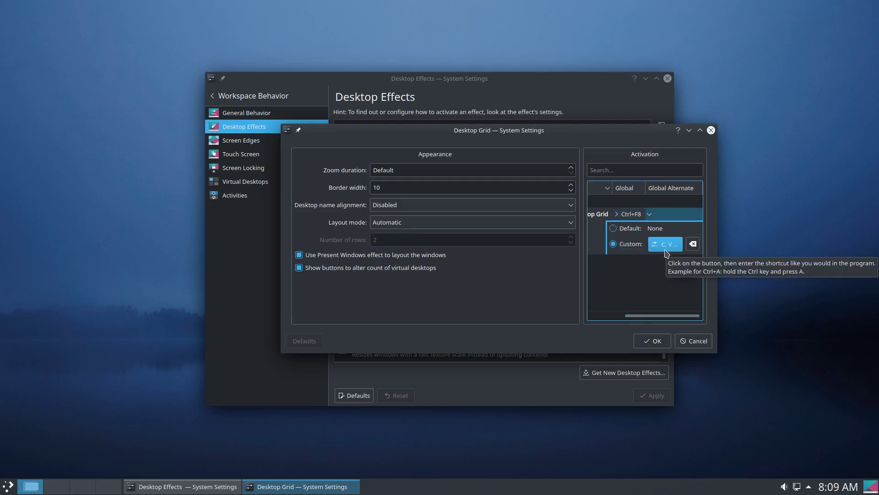
pyautogui.click(652, 340)
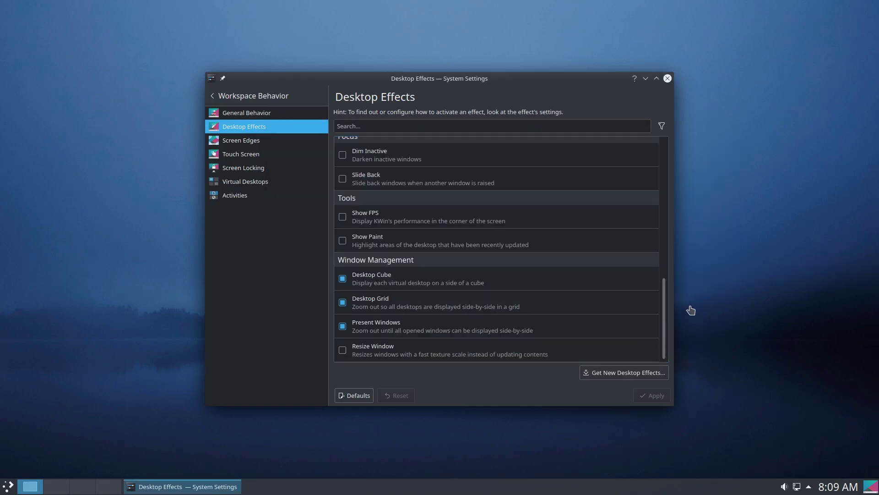
# With Ctrl+F8, move System Settings to the bottom-right virtual desktop and switch there
pyautogui.hotkey('ctrl', 'F8')
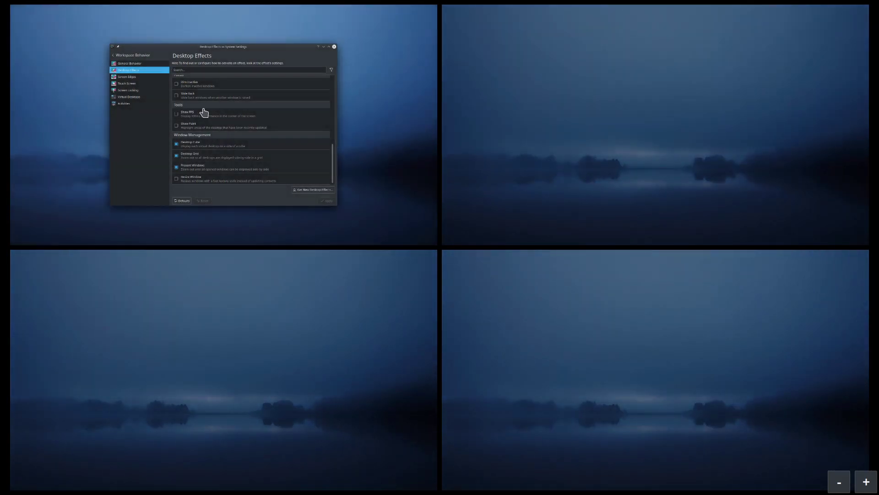
pyautogui.moveTo(228, 119); pyautogui.dragTo(595, 327)
pyautogui.click(599, 330)
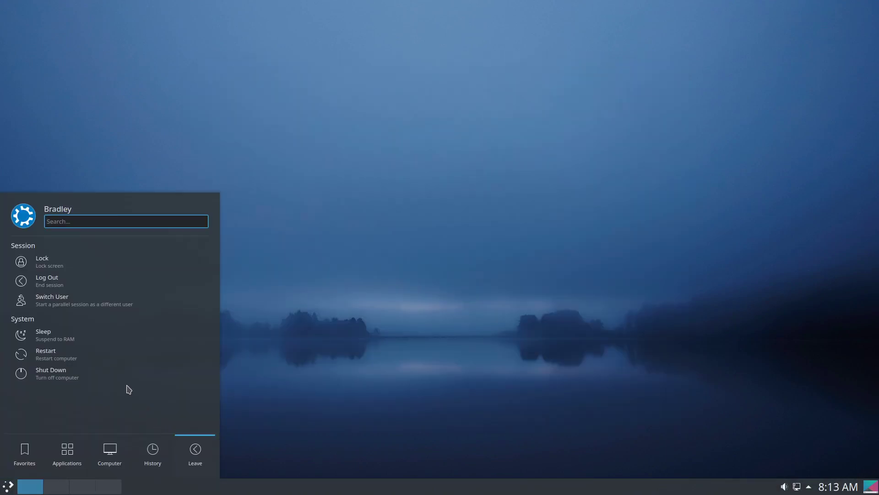
# Choose Shut Down from the launcher's Leave options to start the 30-second countdown
pyautogui.click(114, 378)
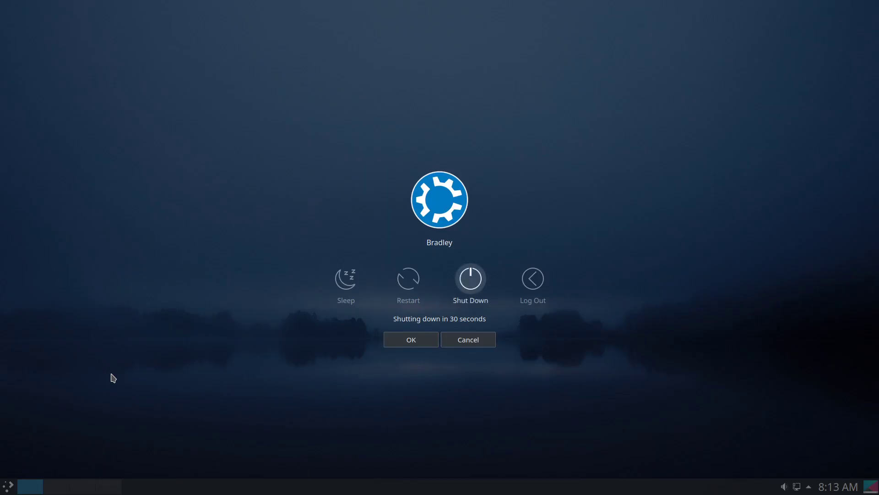